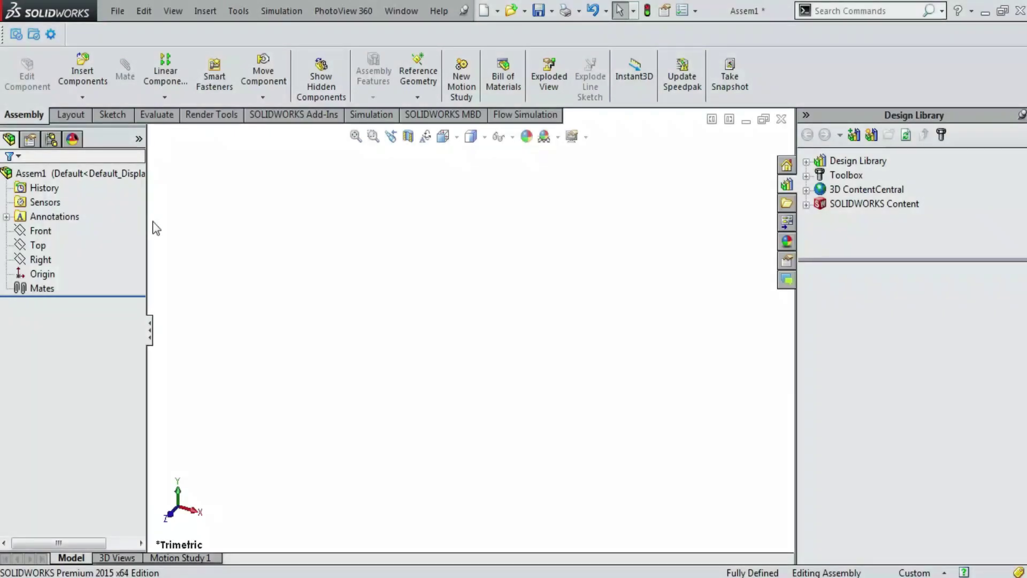
# Start a sketch on the Front plane and draw a 50 mm diameter circle at the origin.
pyautogui.click(40, 230)
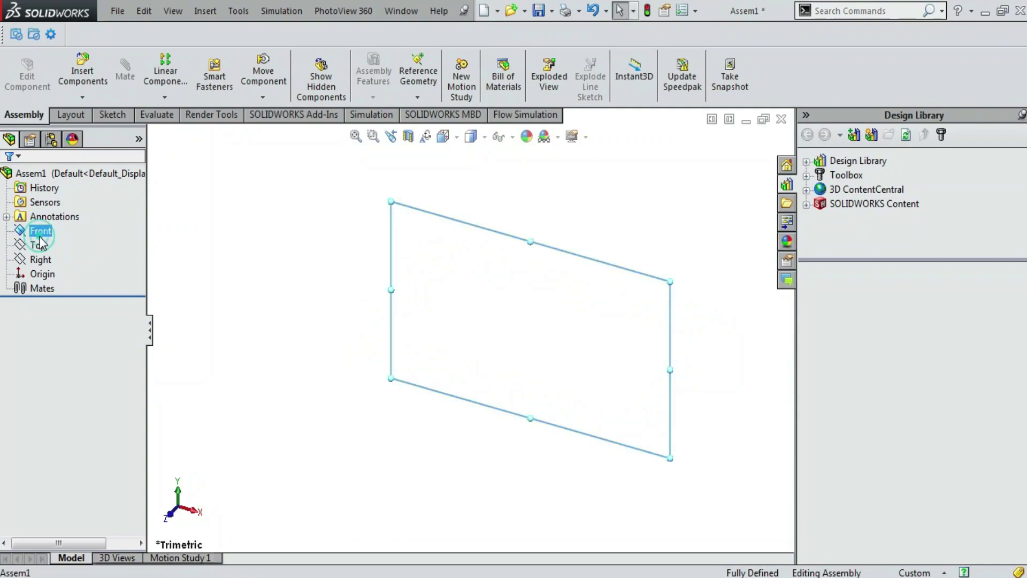
pyautogui.click(49, 211)
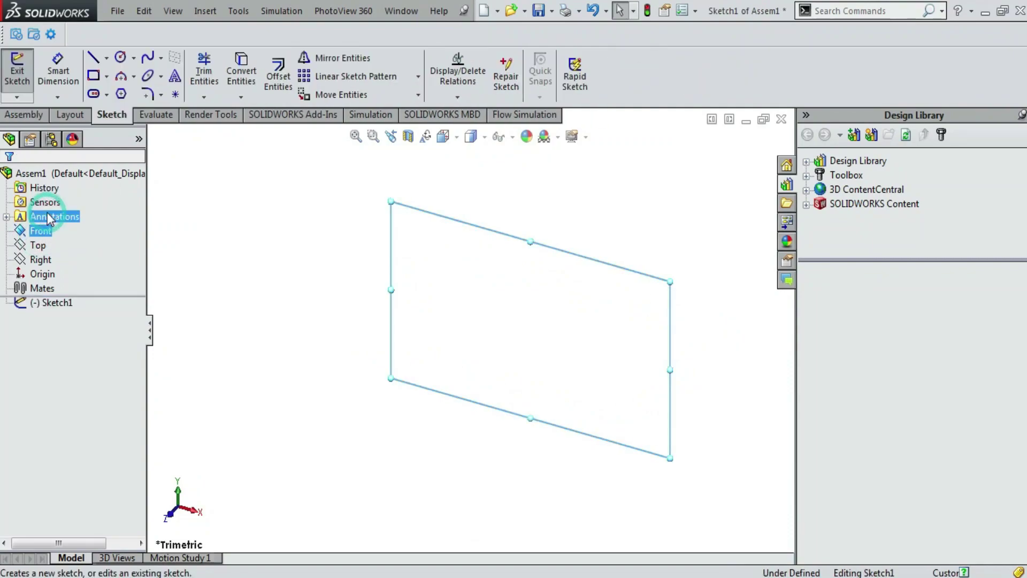
pyautogui.click(135, 57)
pyautogui.click(151, 75)
pyautogui.moveTo(531, 329)
pyautogui.mouseDown()
pyautogui.moveTo(509, 345)
pyautogui.moveTo(411, 354)
pyautogui.mouseUp()
pyautogui.press('Escape')
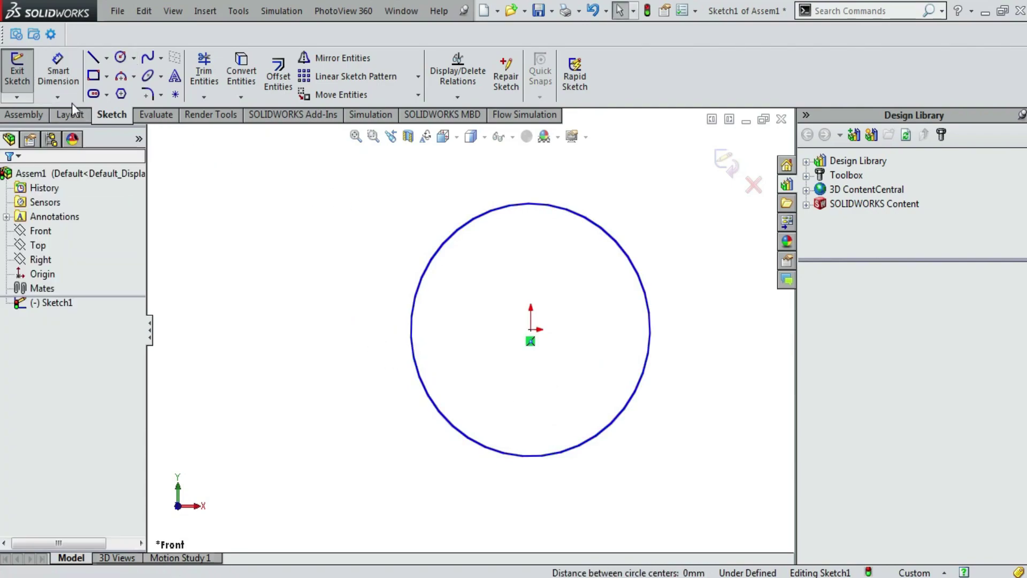
pyautogui.click(65, 77)
pyautogui.click(514, 206)
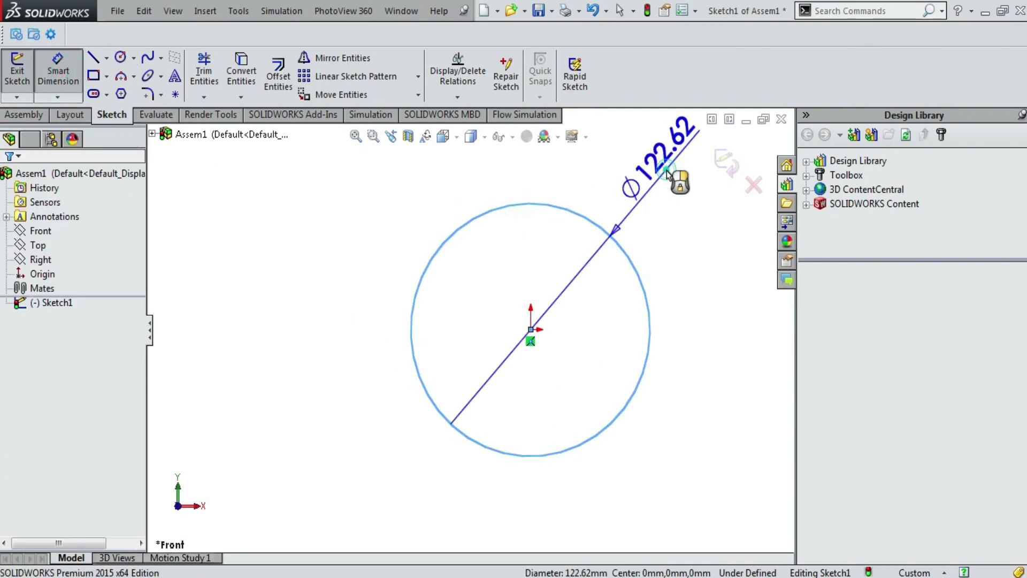
pyautogui.click(666, 170)
pyautogui.write('50')
pyautogui.press('Return')
pyautogui.press('Escape')
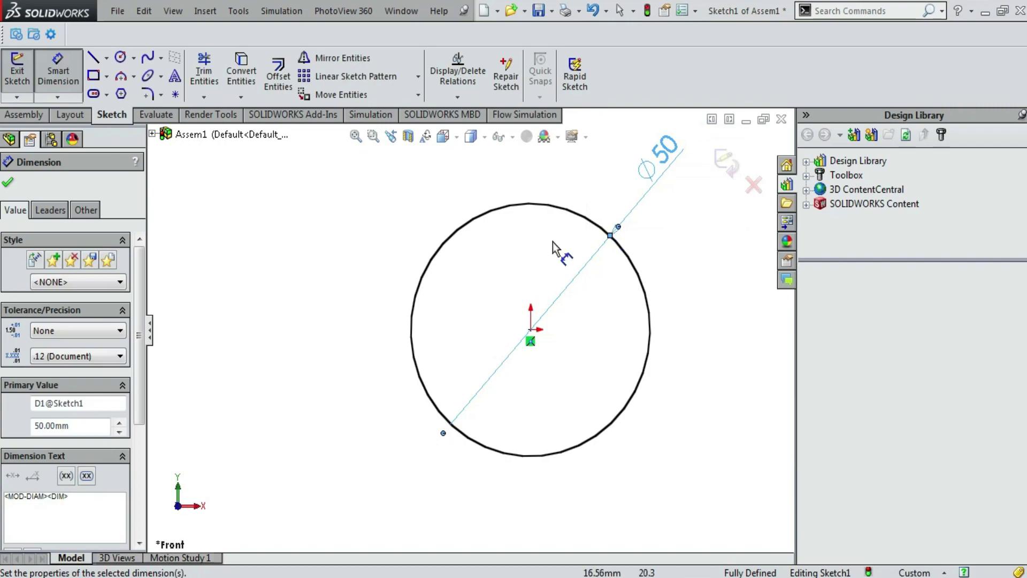
# Draw a horizontal line below the circle, dimension it 35 mm from the centre, and exit the sketch.
pyautogui.click(93, 58)
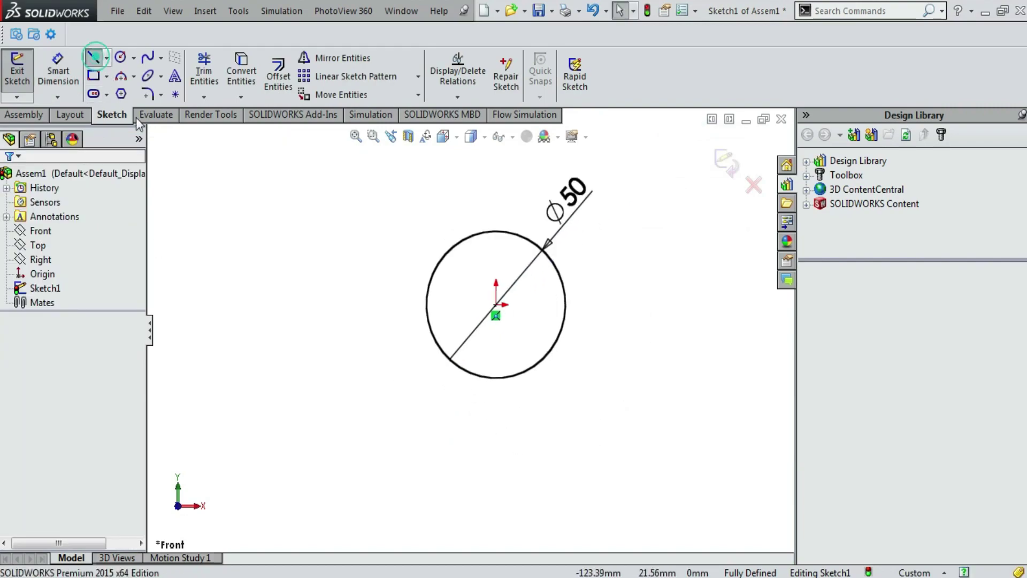
pyautogui.click(336, 434)
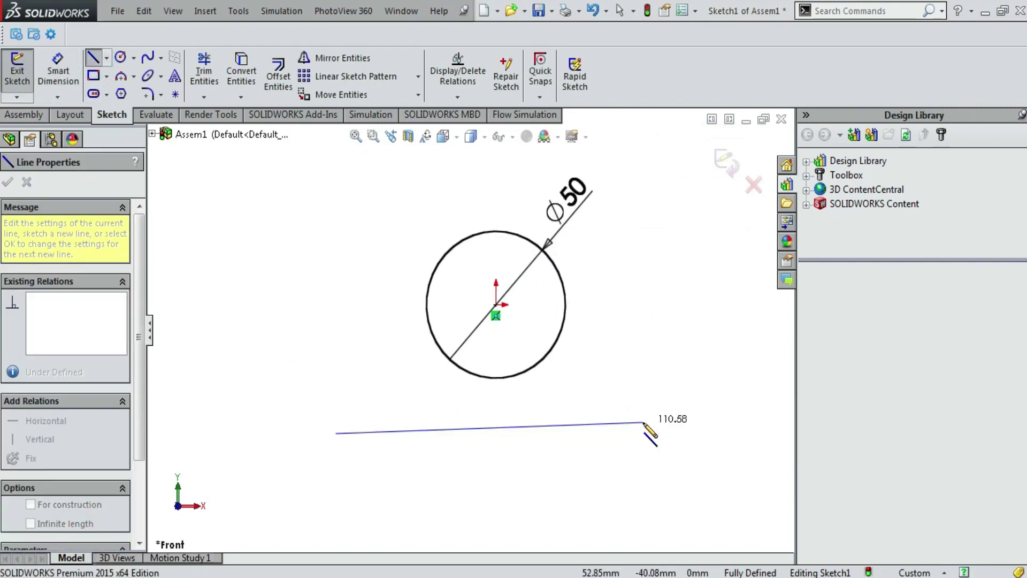
pyautogui.click(656, 433)
pyautogui.press('Escape')
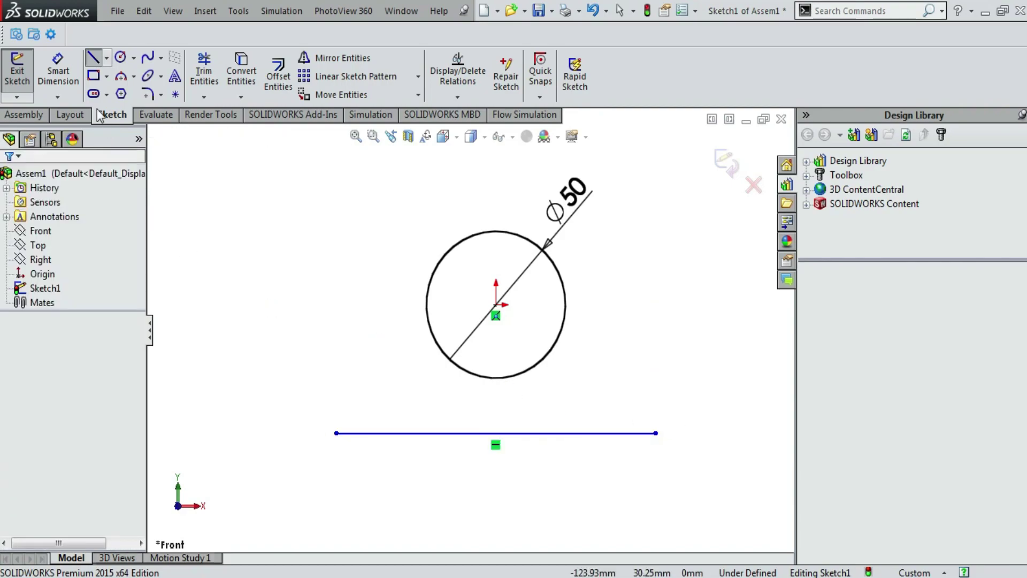
pyautogui.click(58, 67)
pyautogui.click(497, 305)
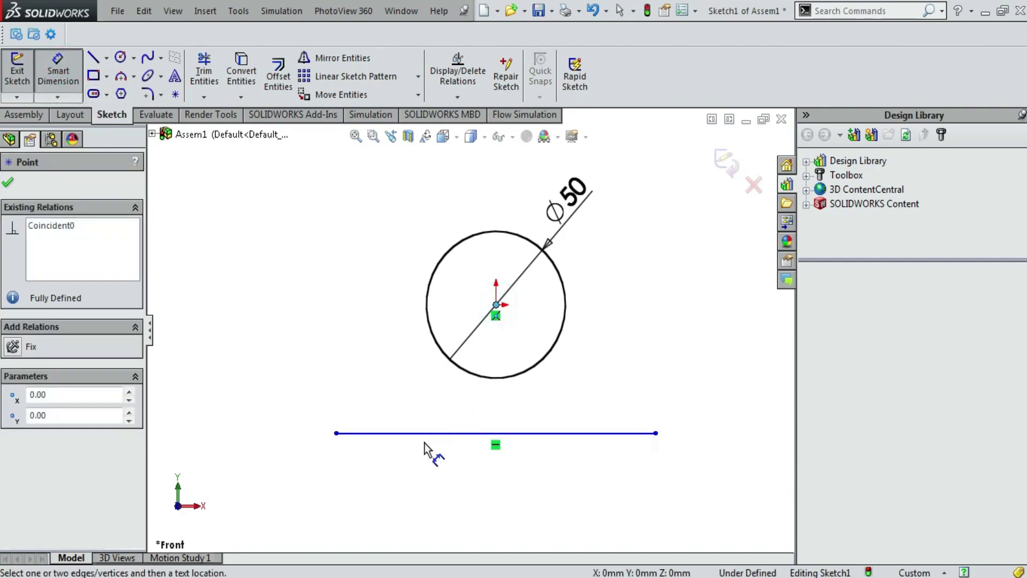
pyautogui.click(426, 434)
pyautogui.click(271, 374)
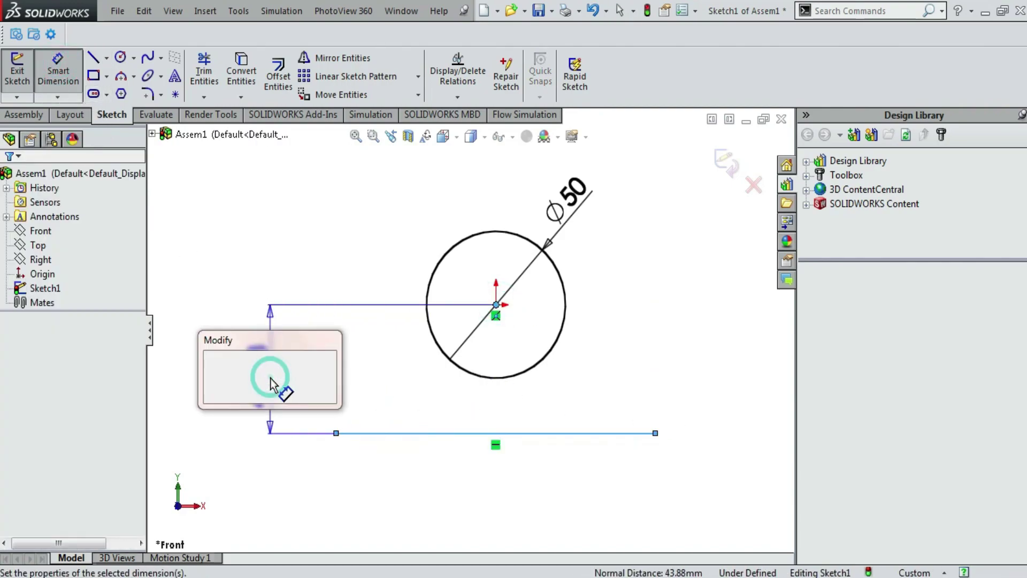
pyautogui.write('35')
pyautogui.press('Return')
pyautogui.press('Escape')
pyautogui.press('Escape')
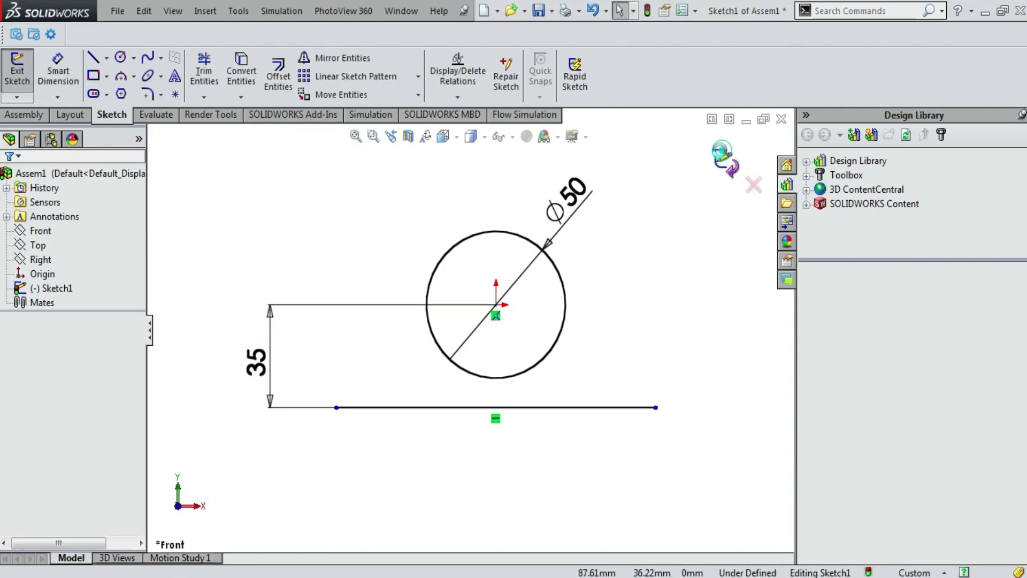
pyautogui.click(722, 159)
pyautogui.moveTo(653, 258)
pyautogui.mouseDown(button='middle')
pyautogui.moveTo(604, 324)
pyautogui.moveTo(571, 334)
pyautogui.mouseUp(button='middle')
# Drag a Toolbox spur gear onto the sketched circle and set its module to 2.
pyautogui.click(818, 175)
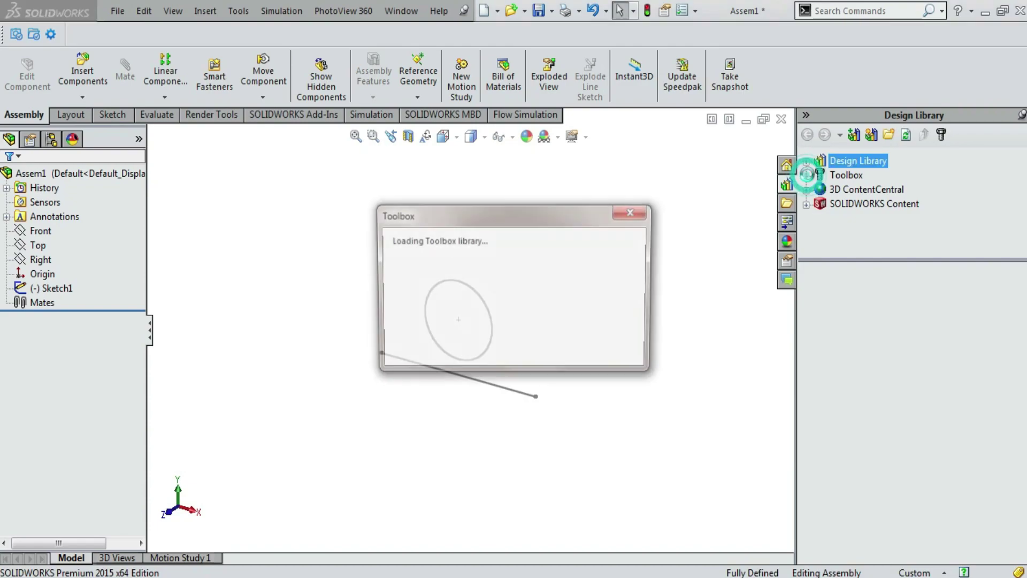
pyautogui.moveTo(775, 379); pyautogui.dragTo(457, 236)
pyautogui.scroll(-2, 140, 231)
pyautogui.click(76, 281)
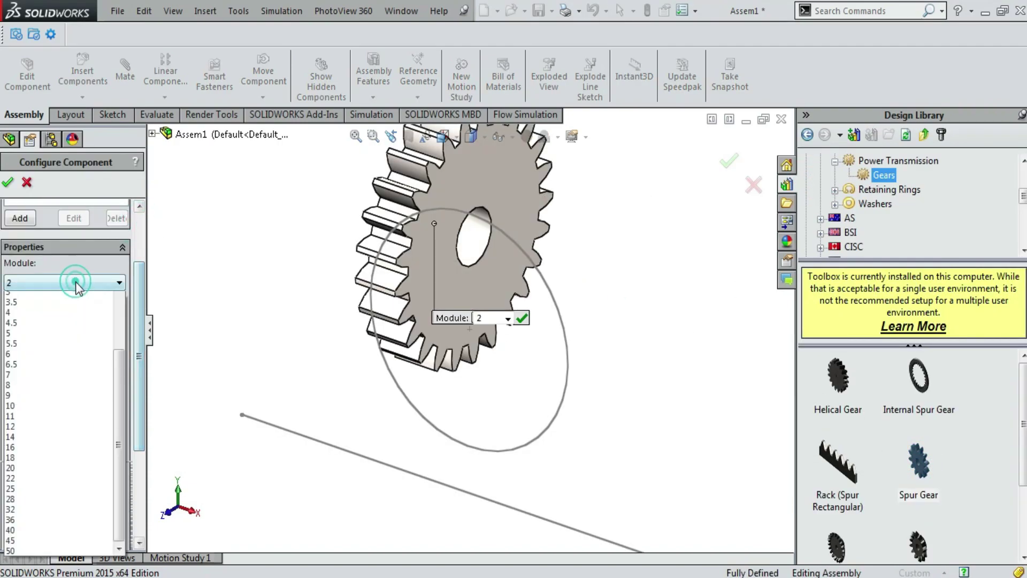
pyautogui.scroll(5, 111, 463)
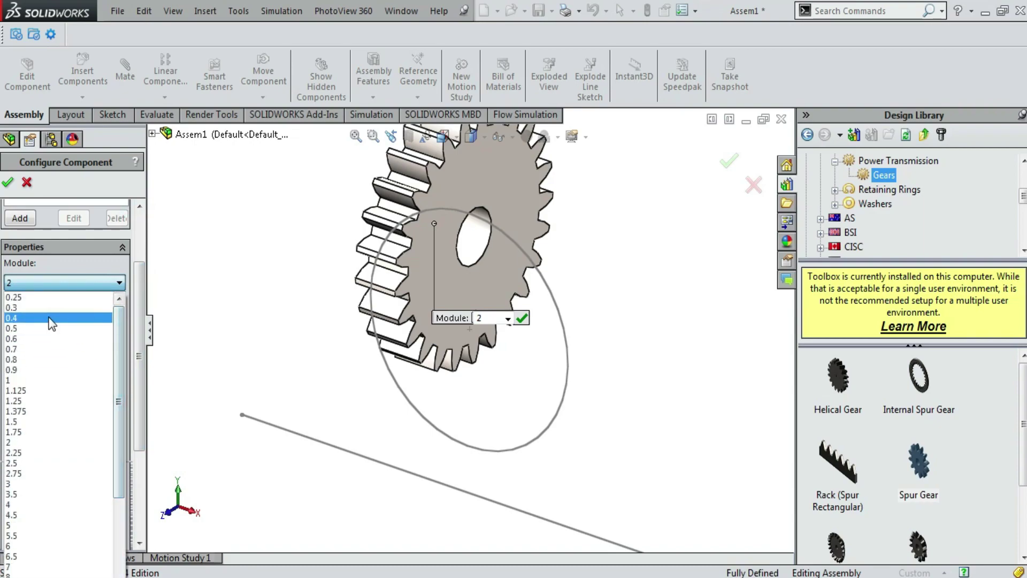
pyautogui.click(52, 379)
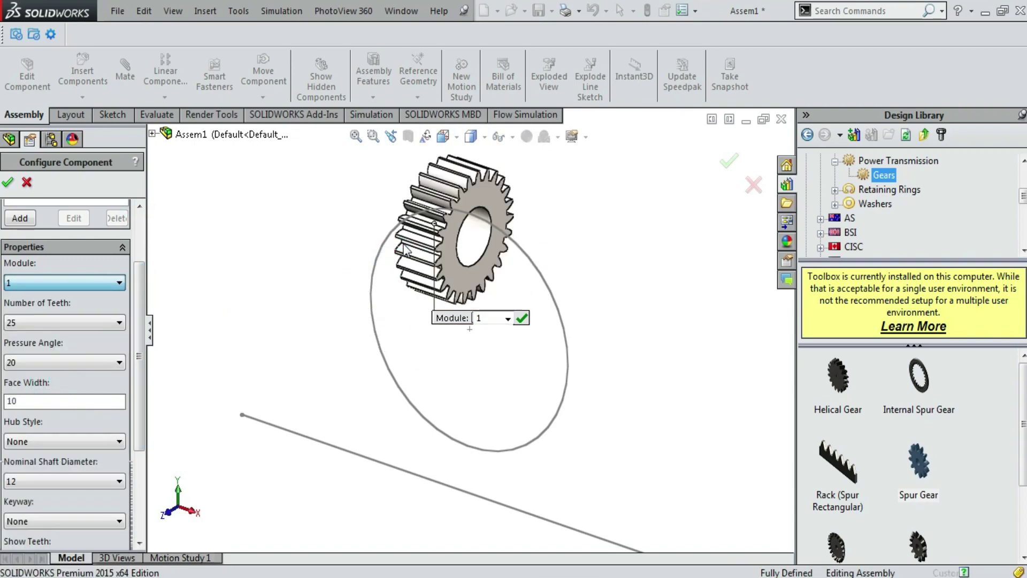
pyautogui.click(86, 281)
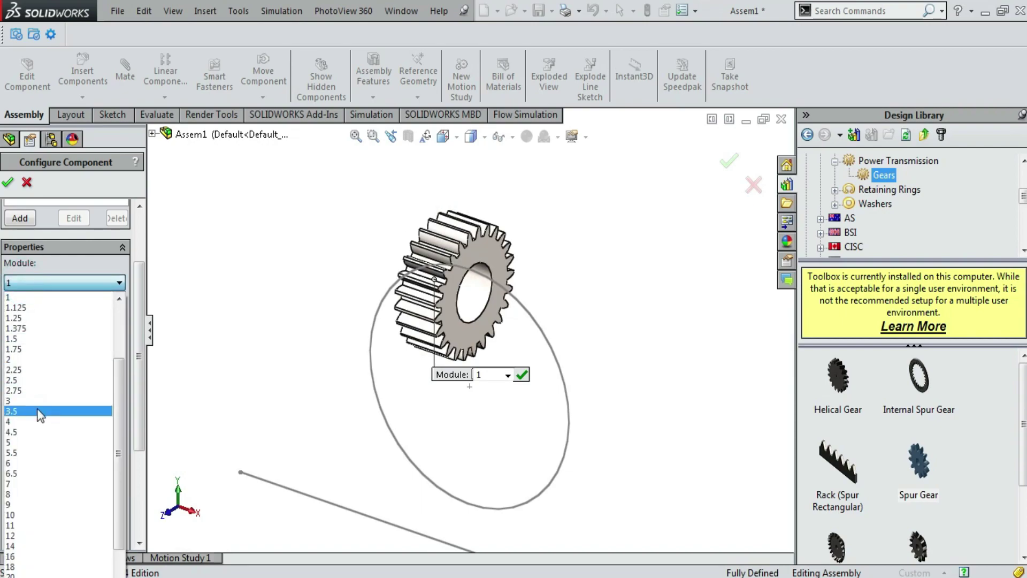
pyautogui.click(34, 360)
# Give the gear 25 teeth and a 12 mm nominal shaft diameter, then accept it.
pyautogui.doubleClick(64, 399)
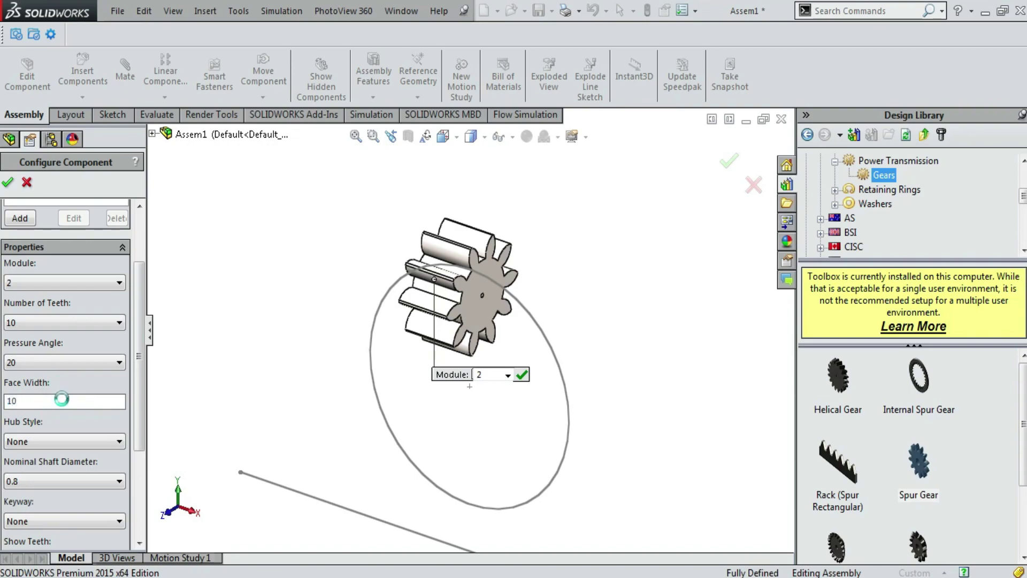
pyautogui.click(76, 322)
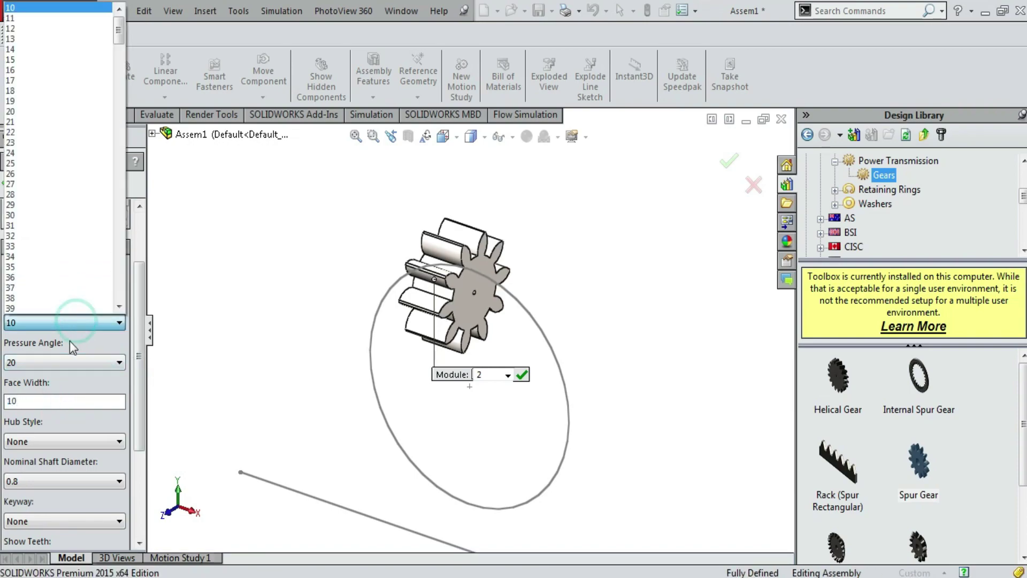
pyautogui.click(45, 163)
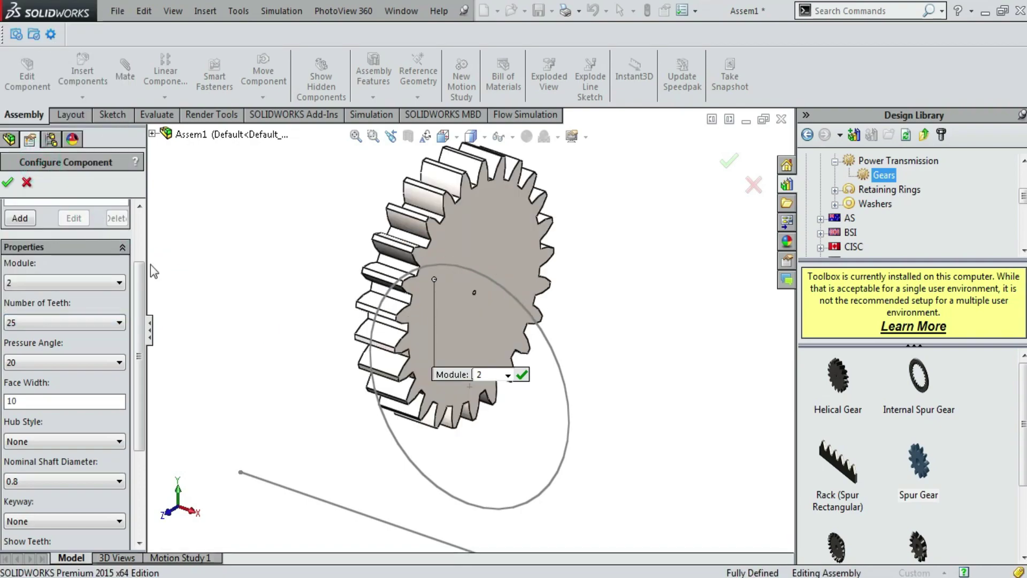
pyautogui.scroll(-5, 128, 287)
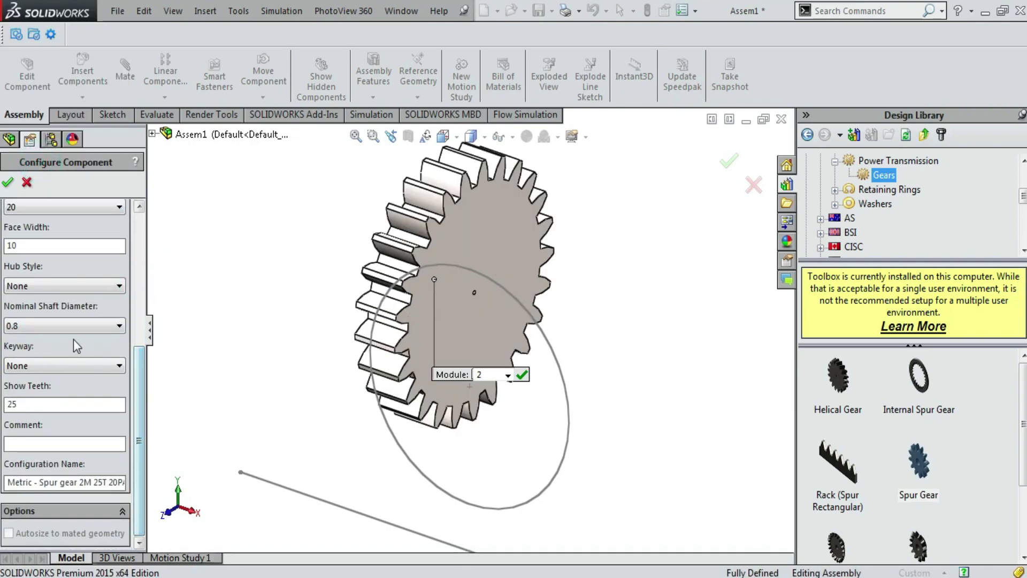
pyautogui.click(67, 329)
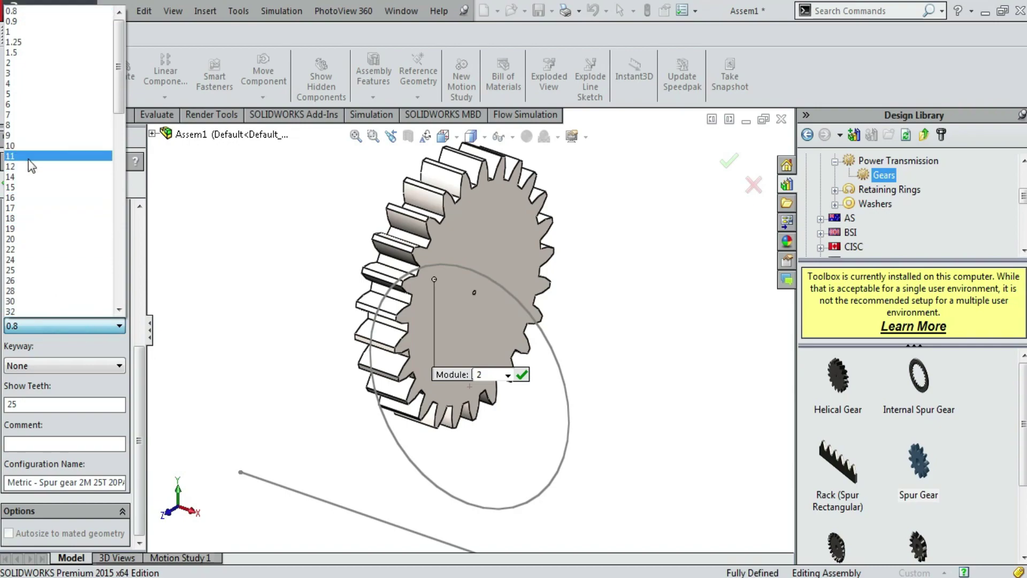
pyautogui.click(30, 164)
pyautogui.click(8, 182)
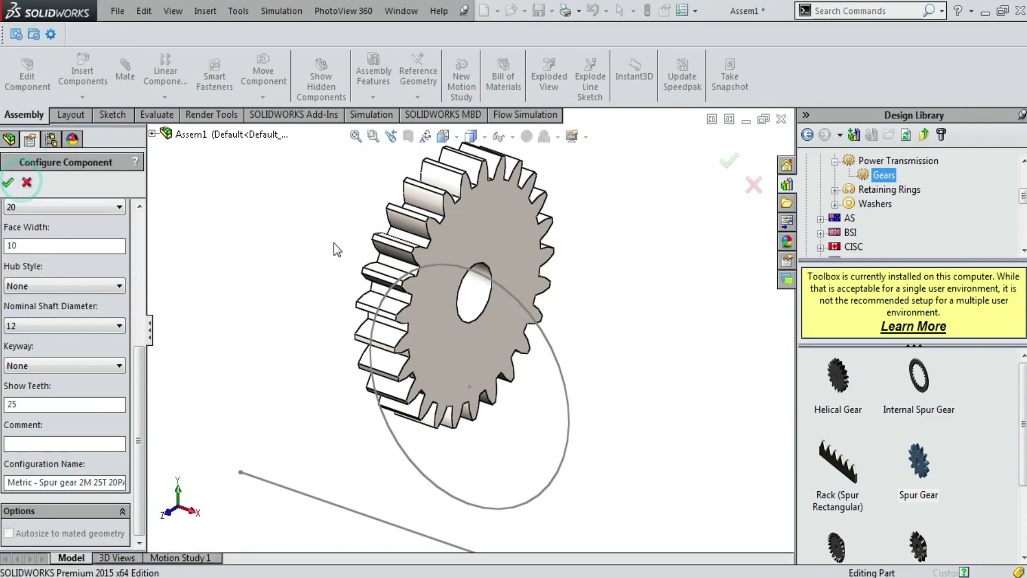
# Dismiss the failed gear-to-circle mate error and set the spur gear to Float.
pyautogui.press('Escape')
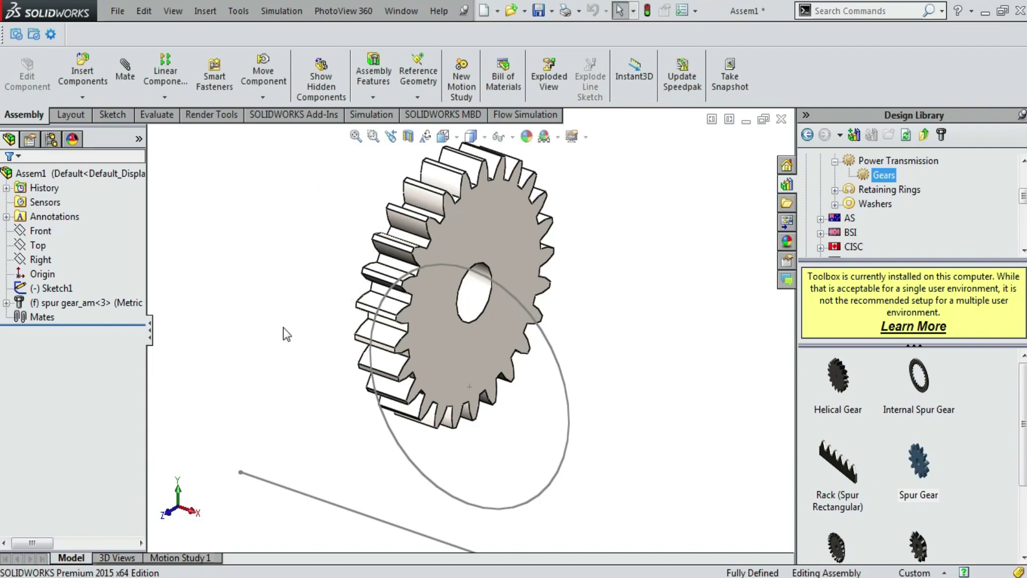
pyautogui.press('f')
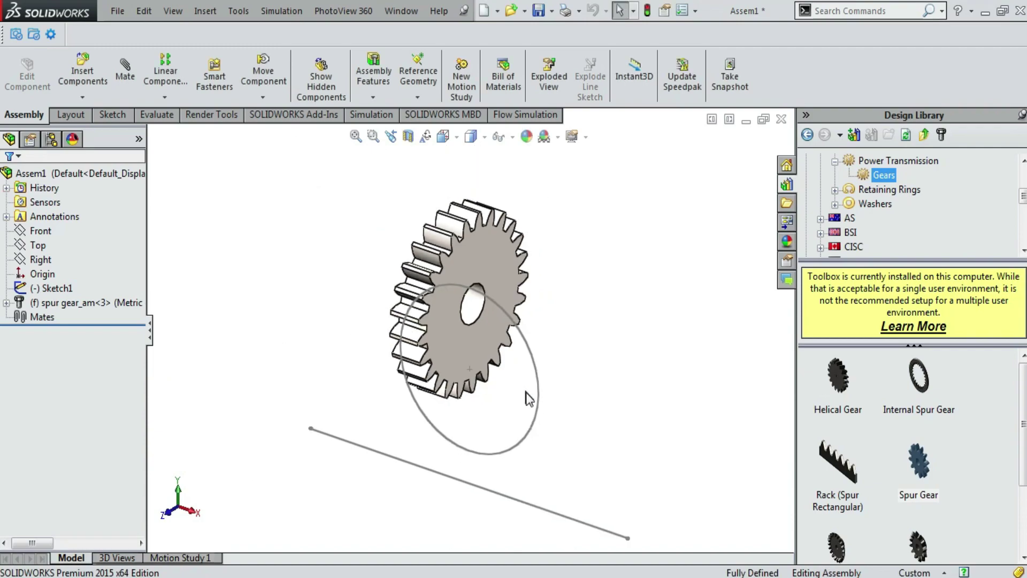
pyautogui.click(477, 261)
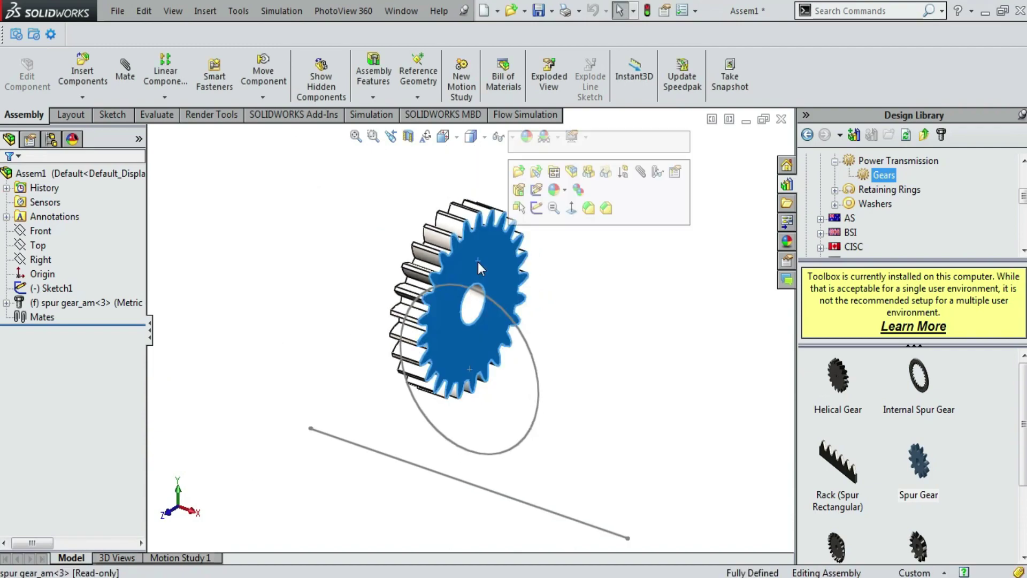
pyautogui.keyDown('ctrl'); pyautogui.click(538, 418); pyautogui.keyUp('ctrl')
pyautogui.click(584, 395)
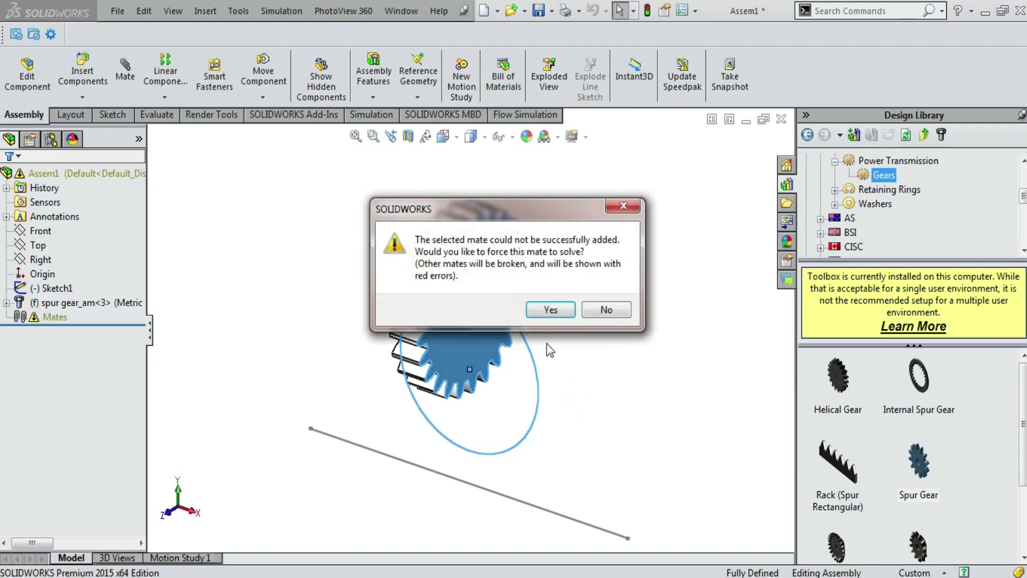
pyautogui.click(604, 310)
pyautogui.rightClick(491, 262)
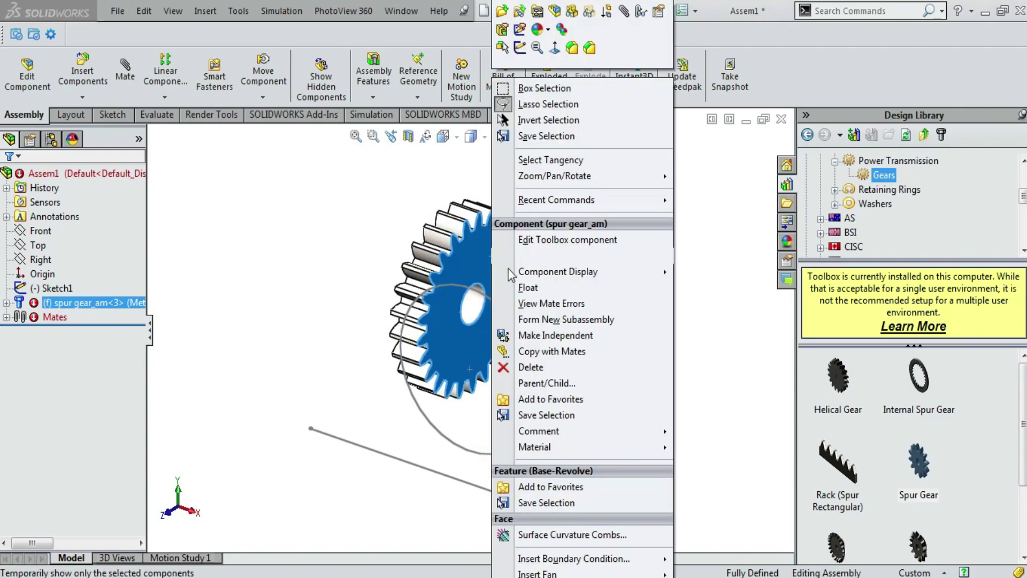
pyautogui.click(529, 293)
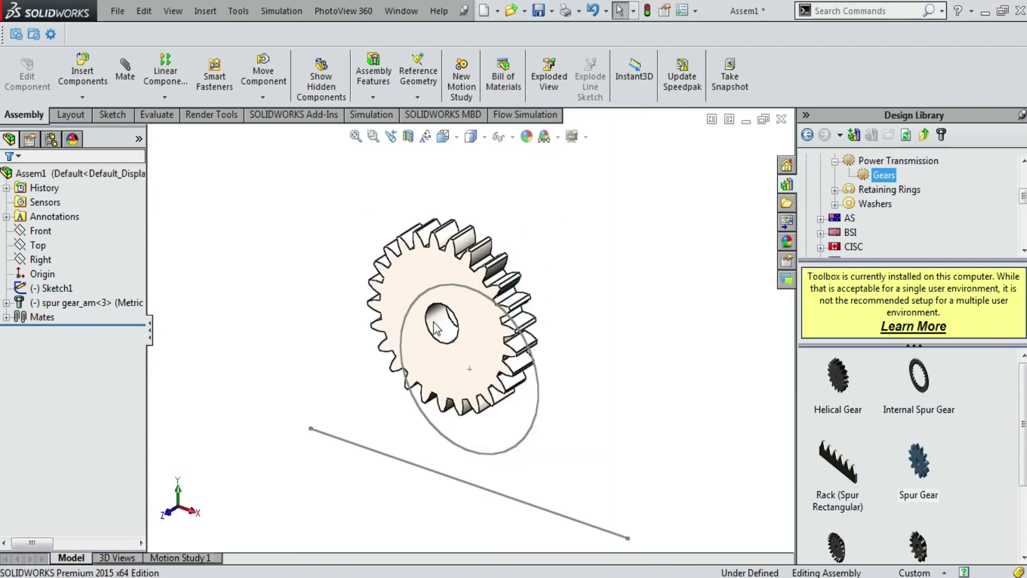
# Mate the gear concentric with the sketch circle and switch to the Front view.
pyautogui.keyDown('ctrl'); pyautogui.click(519, 442); pyautogui.keyUp('ctrl')
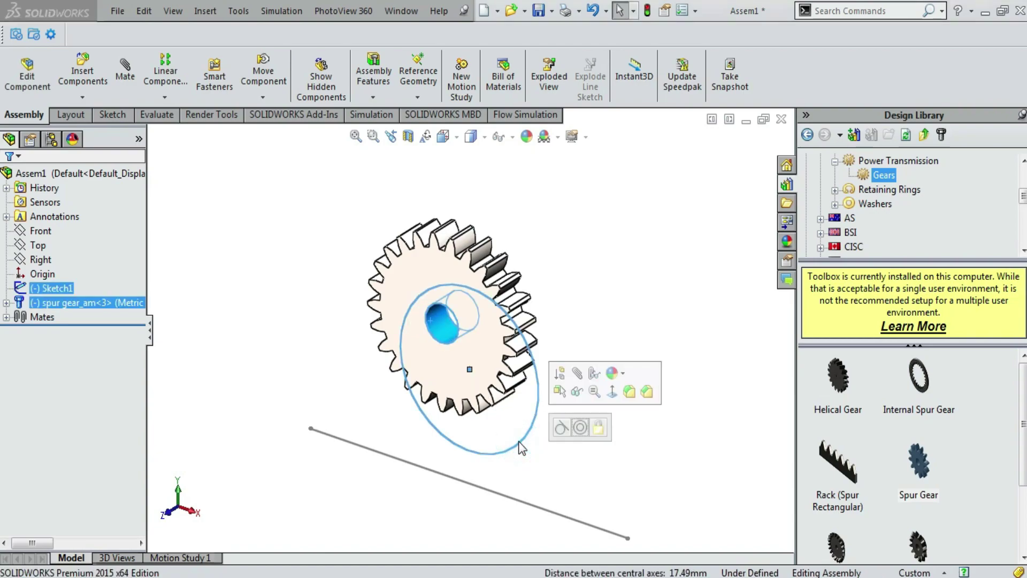
pyautogui.click(570, 429)
pyautogui.click(66, 335)
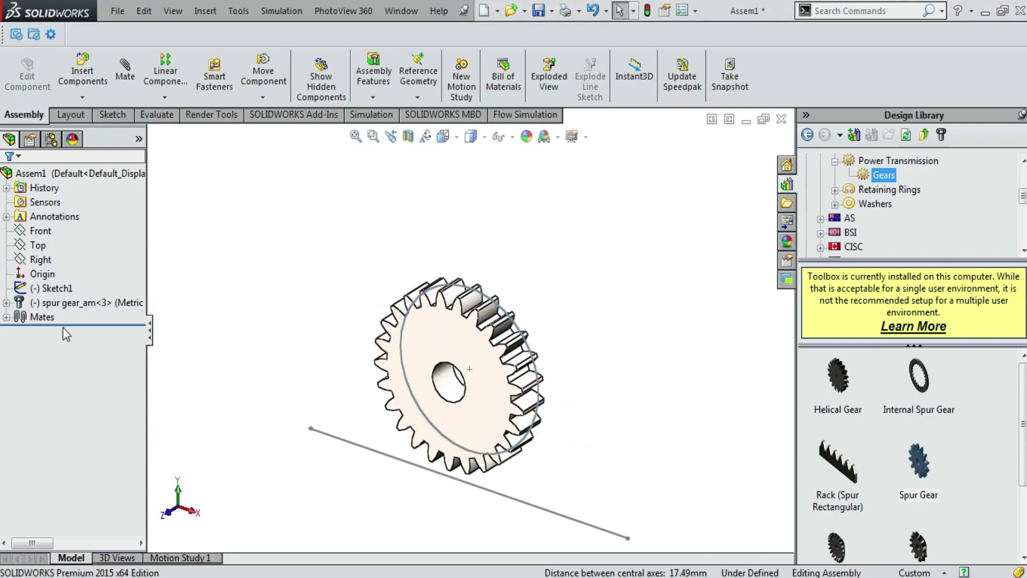
pyautogui.click(6, 318)
pyautogui.click(80, 386)
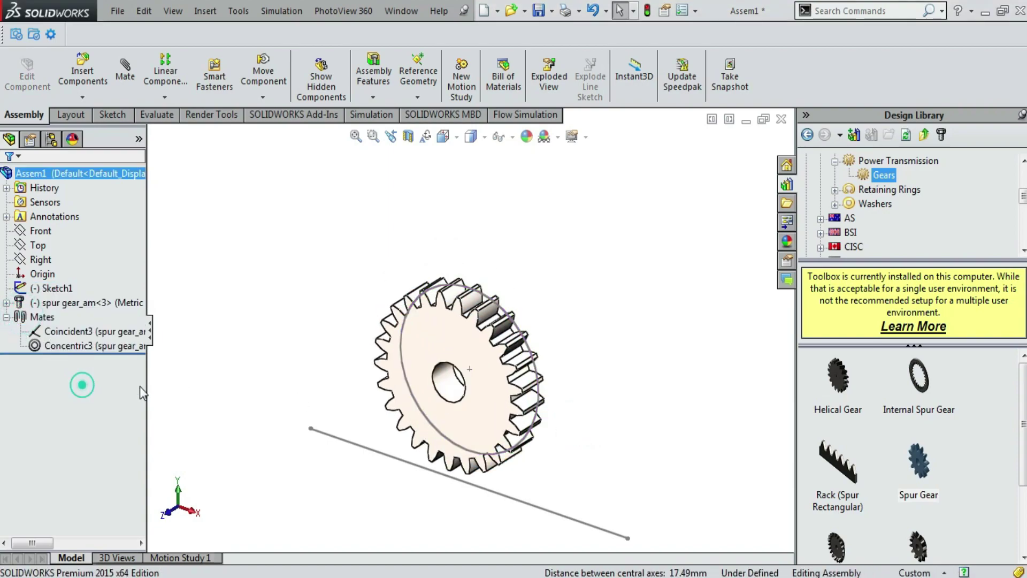
pyautogui.click(443, 136)
pyautogui.click(378, 408)
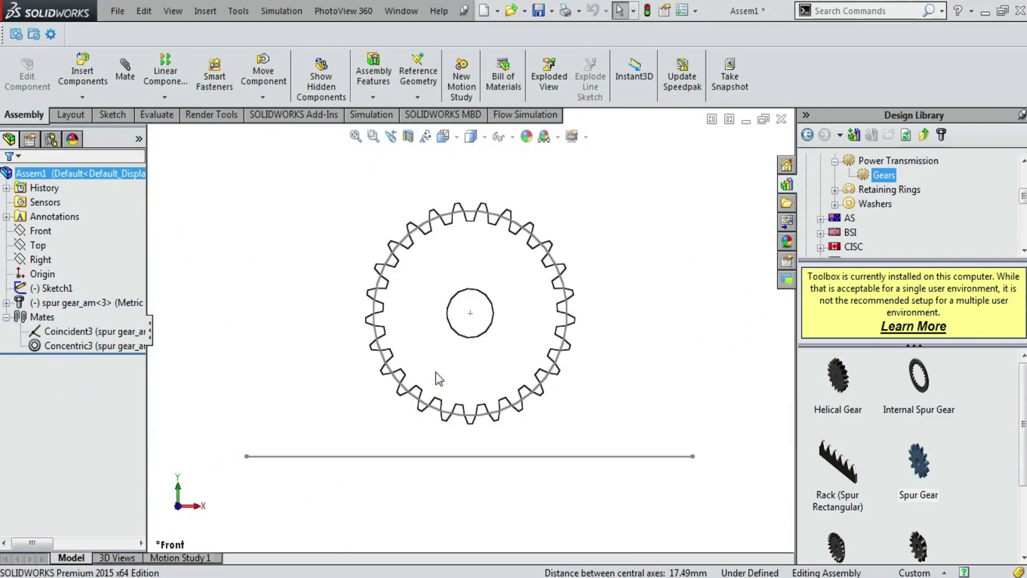
pyautogui.scroll(-3, 538, 235)
pyautogui.scroll(3, 538, 235)
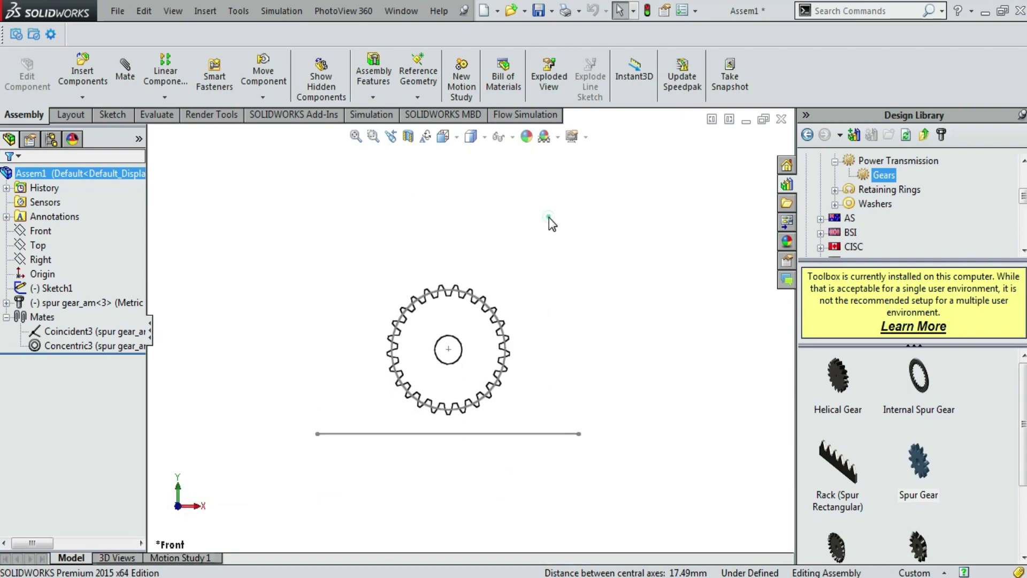
# Drag a Rack (Spur Rectangular) into the assembly, set its length to 200, and confirm.
pyautogui.rightClick(543, 212)
pyautogui.click(578, 260)
pyautogui.moveTo(578, 272); pyautogui.dragTo(483, 444)
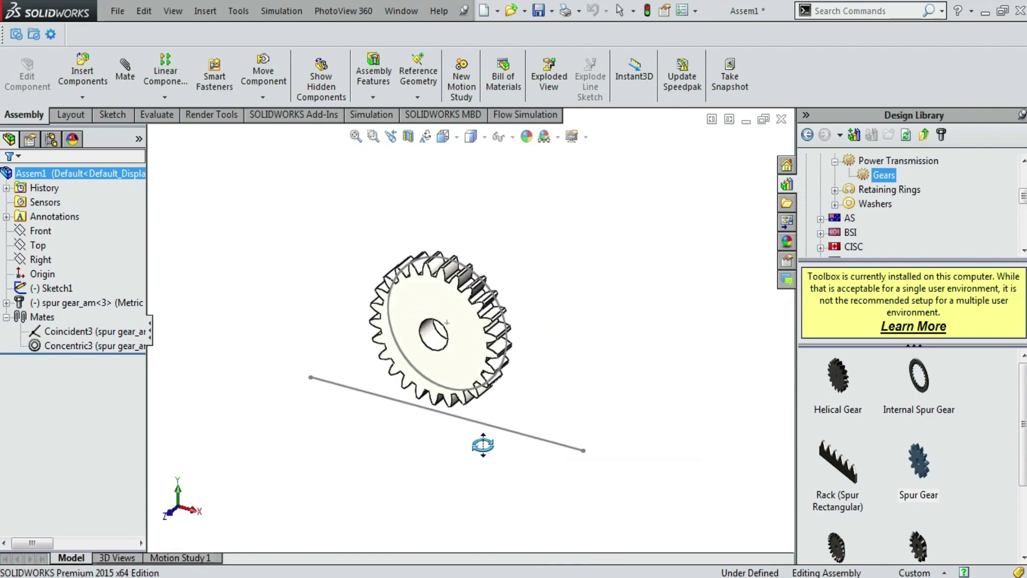
pyautogui.moveTo(554, 365); pyautogui.dragTo(470, 435)
pyautogui.press('Escape')
pyautogui.moveTo(841, 484); pyautogui.dragTo(383, 298)
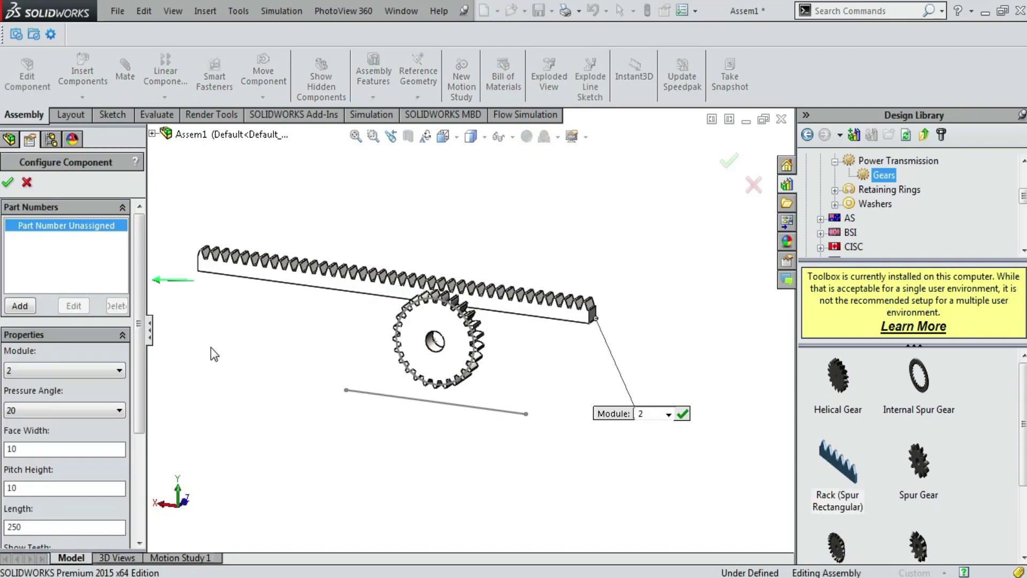
pyautogui.scroll(-3, 131, 371)
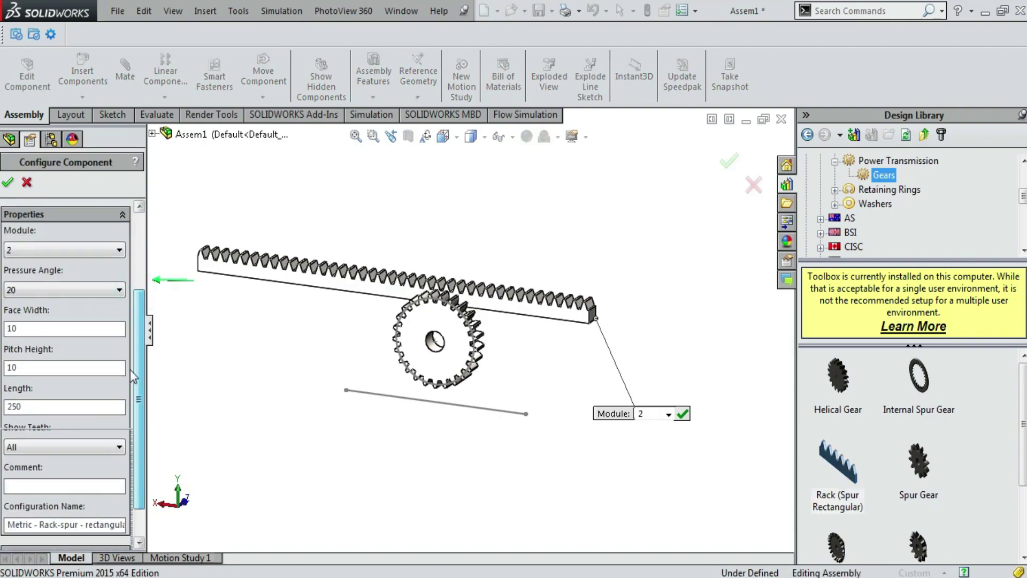
pyautogui.scroll(-3, 133, 377)
pyautogui.click(74, 366)
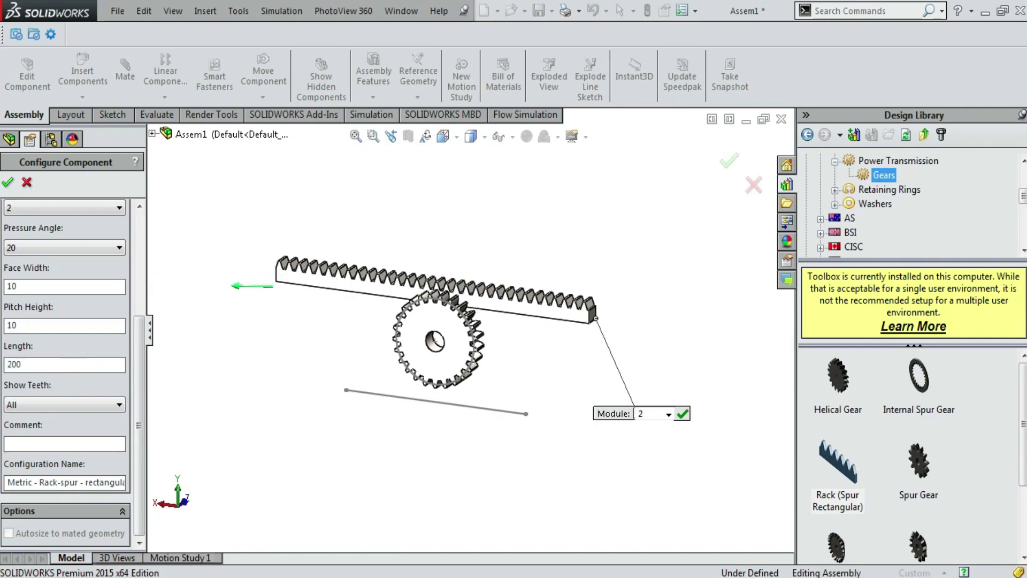
pyautogui.click(8, 183)
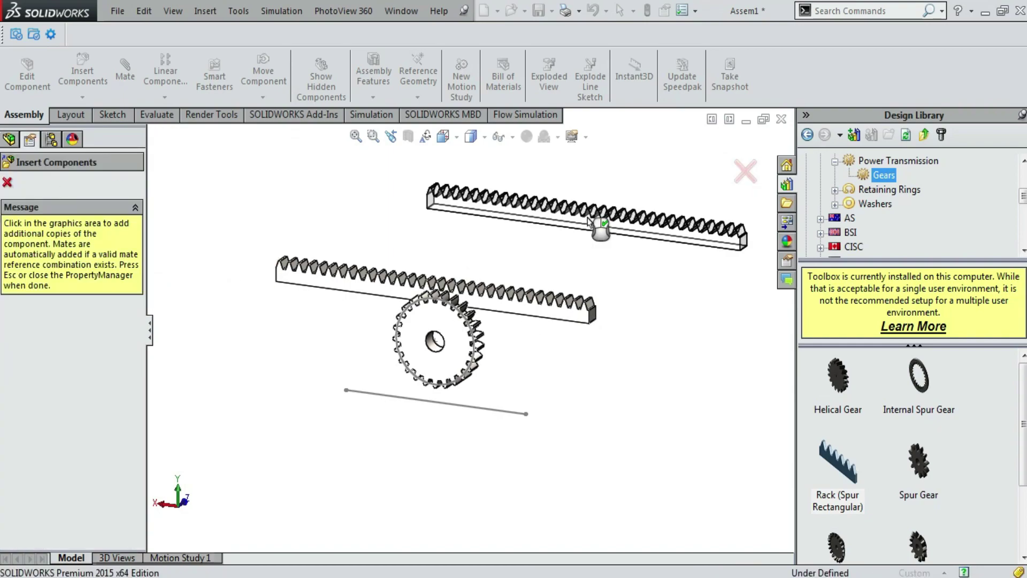
pyautogui.press('Escape')
pyautogui.scroll(-3, 538, 324)
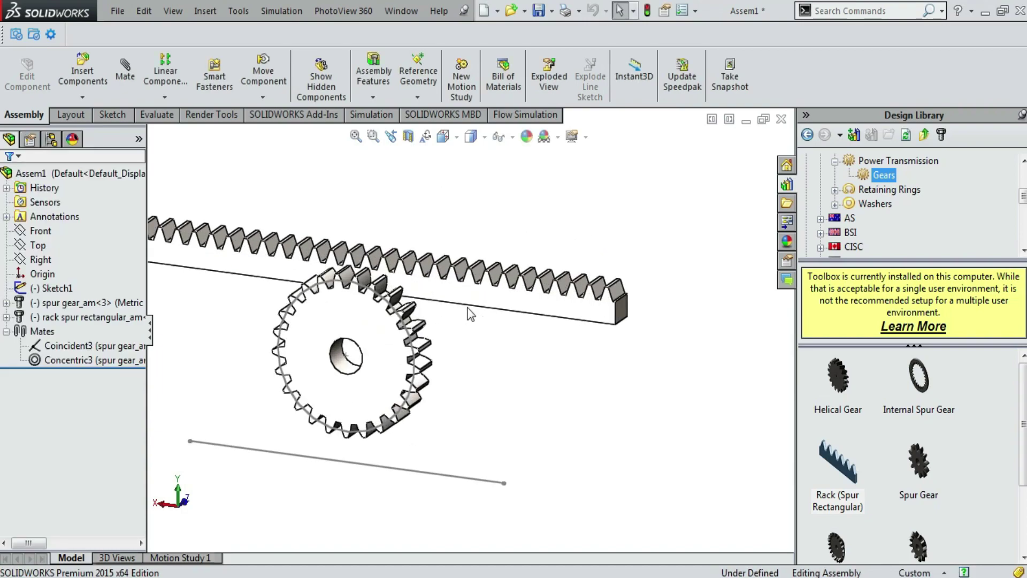
# Make the rack's face coincident with the gear's face.
pyautogui.click(446, 296)
pyautogui.keyDown('ctrl'); pyautogui.click(405, 383); pyautogui.keyUp('ctrl')
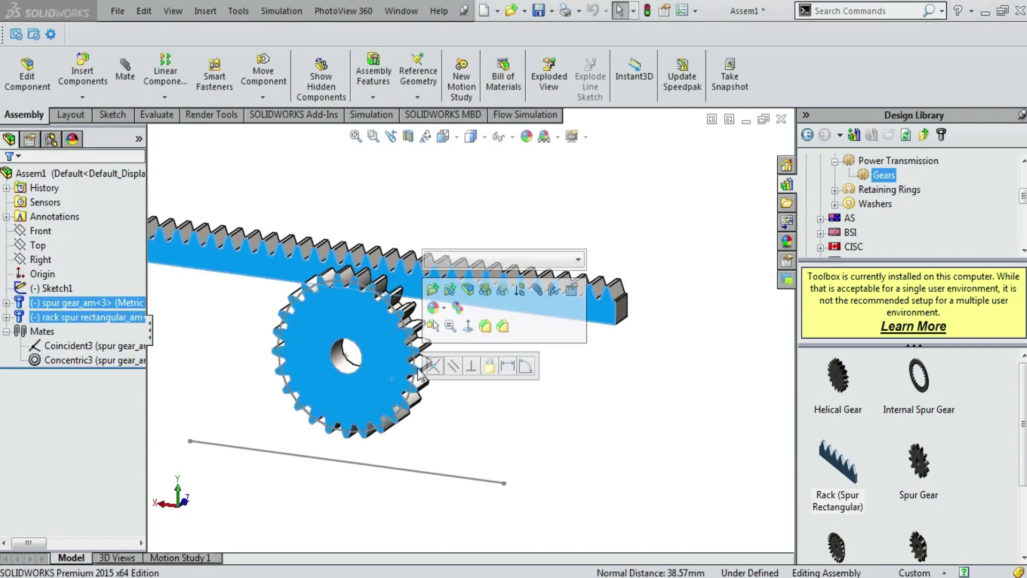
pyautogui.click(433, 366)
pyautogui.press('f')
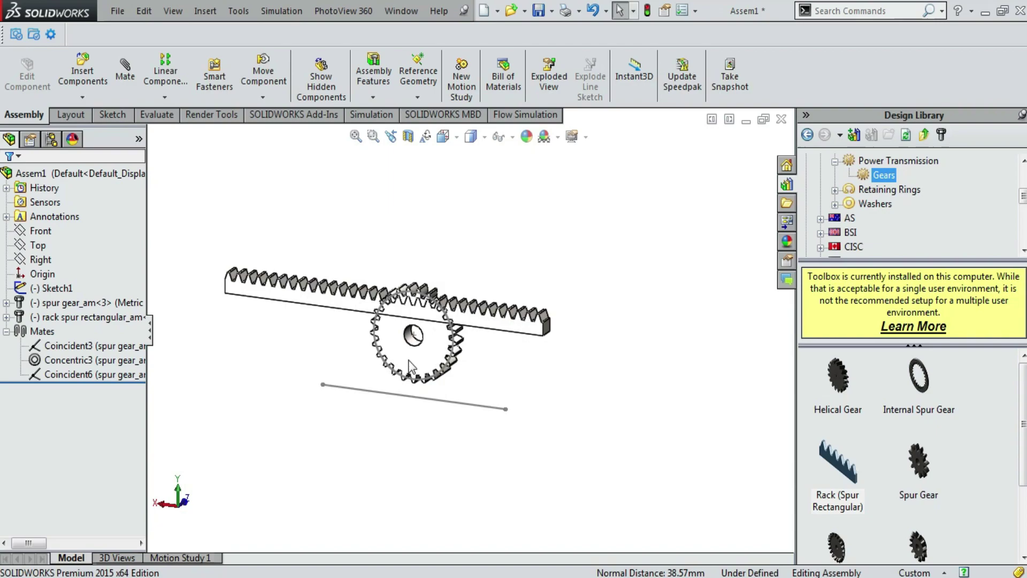
# Move the rack below the gear and make its bottom edge coincident with the sketch line.
pyautogui.moveTo(458, 323); pyautogui.dragTo(433, 437)
pyautogui.scroll(-3, 394, 380)
pyautogui.click(394, 383)
pyautogui.scroll(-5, 423, 344)
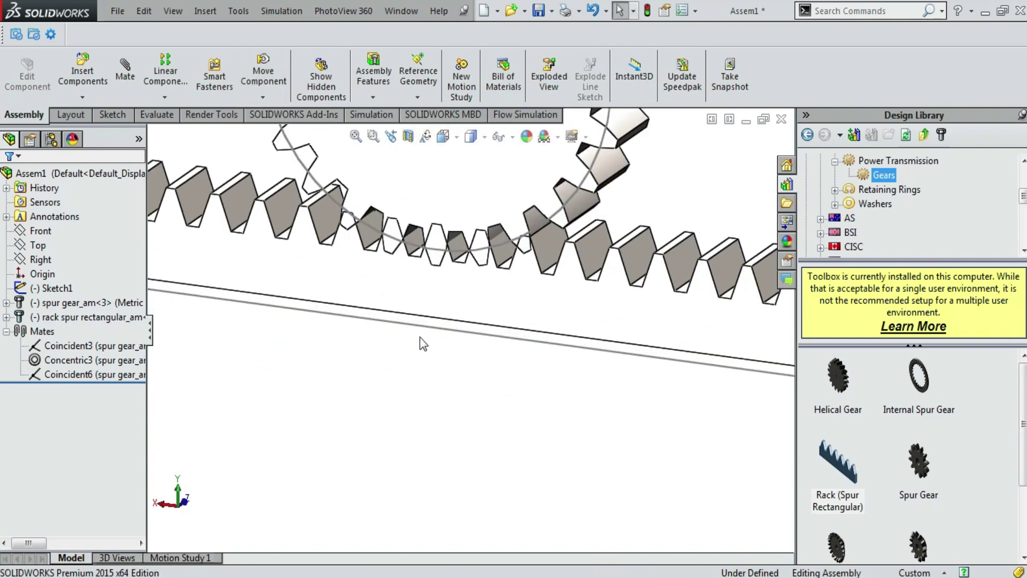
pyautogui.click(426, 325)
pyautogui.keyDown('ctrl'); pyautogui.click(426, 319); pyautogui.keyUp('ctrl')
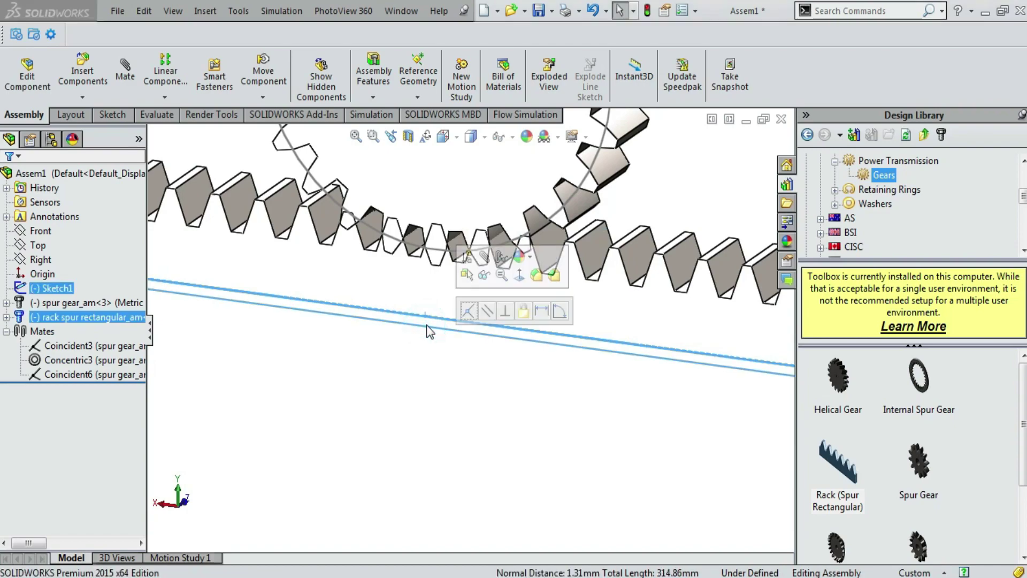
pyautogui.click(469, 310)
pyautogui.scroll(8, 456, 347)
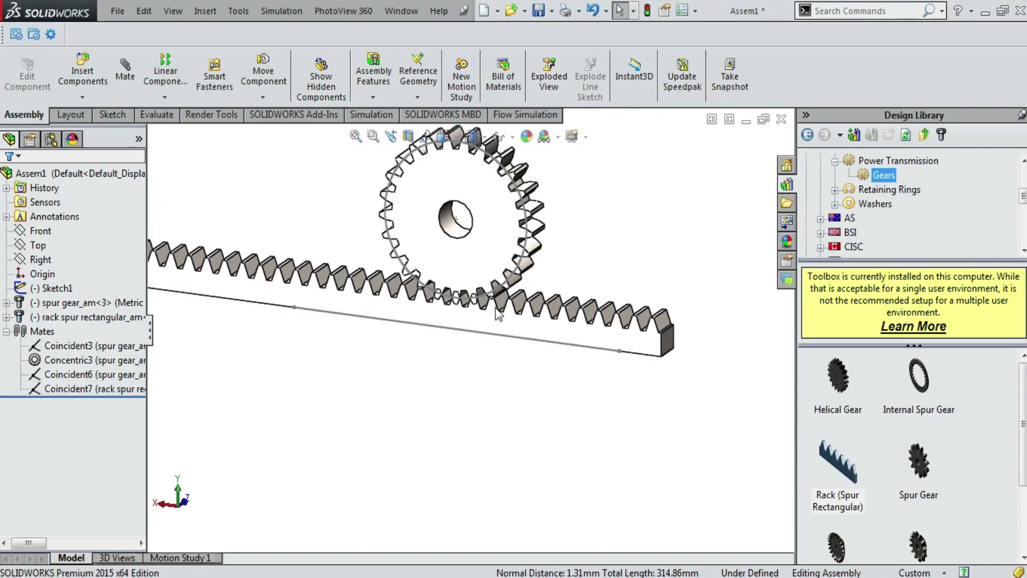
pyautogui.press('space')
# In the Back view, slide the rack left along the line until its teeth mesh with the gear.
pyautogui.click(443, 381)
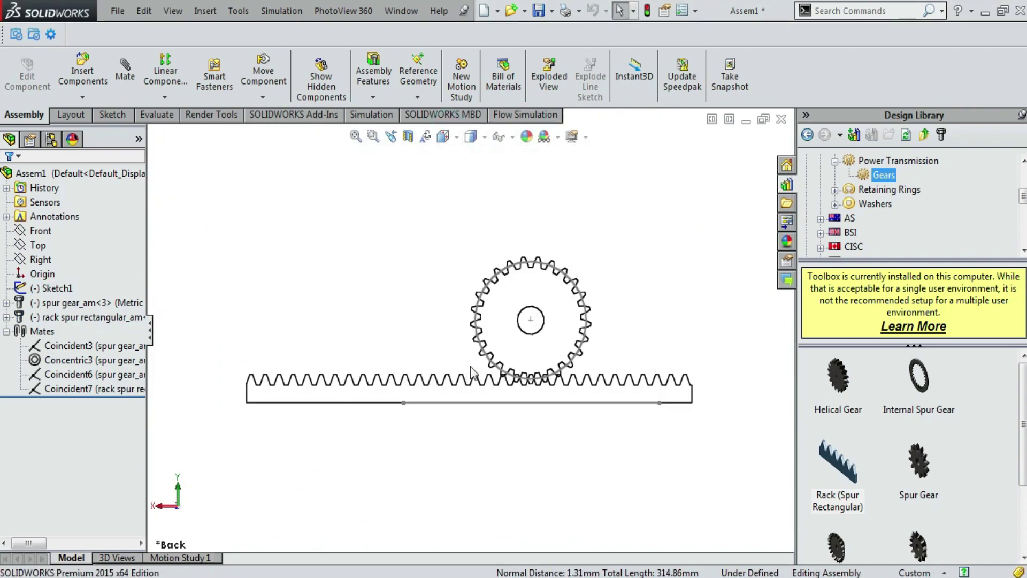
pyautogui.scroll(-5, 562, 392)
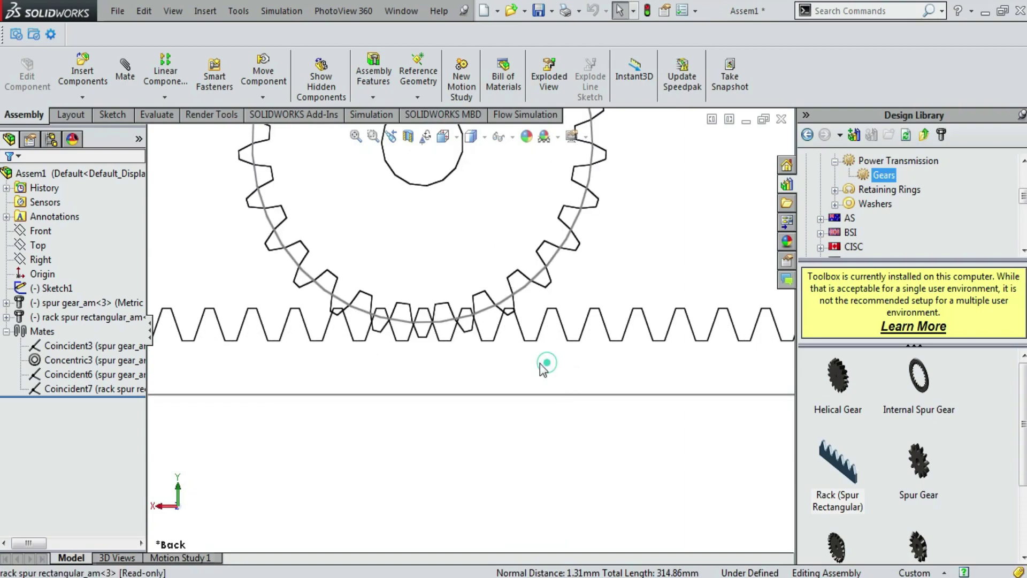
pyautogui.moveTo(543, 368); pyautogui.dragTo(271, 373)
pyautogui.scroll(2, 428, 321)
pyautogui.scroll(-2, 512, 327)
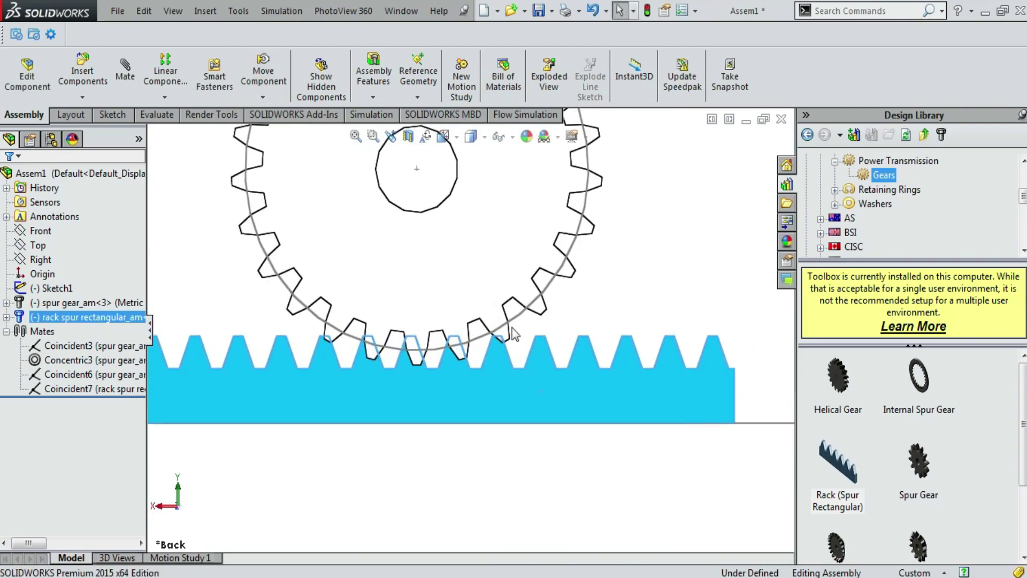
pyautogui.scroll(-2, 512, 328)
pyautogui.moveTo(394, 419); pyautogui.dragTo(370, 417)
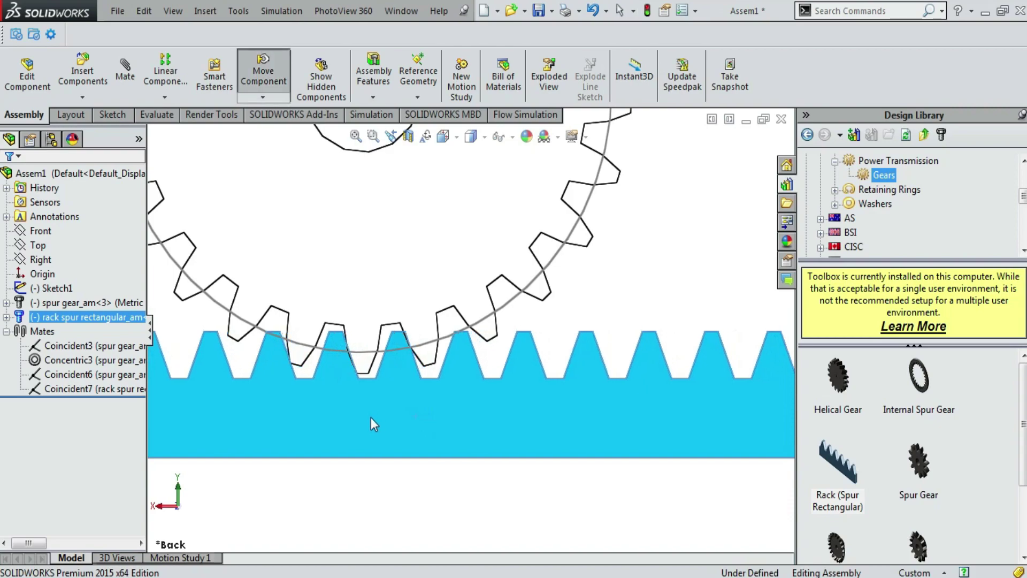
pyautogui.scroll(-3, 332, 375)
pyautogui.moveTo(346, 365); pyautogui.dragTo(336, 365)
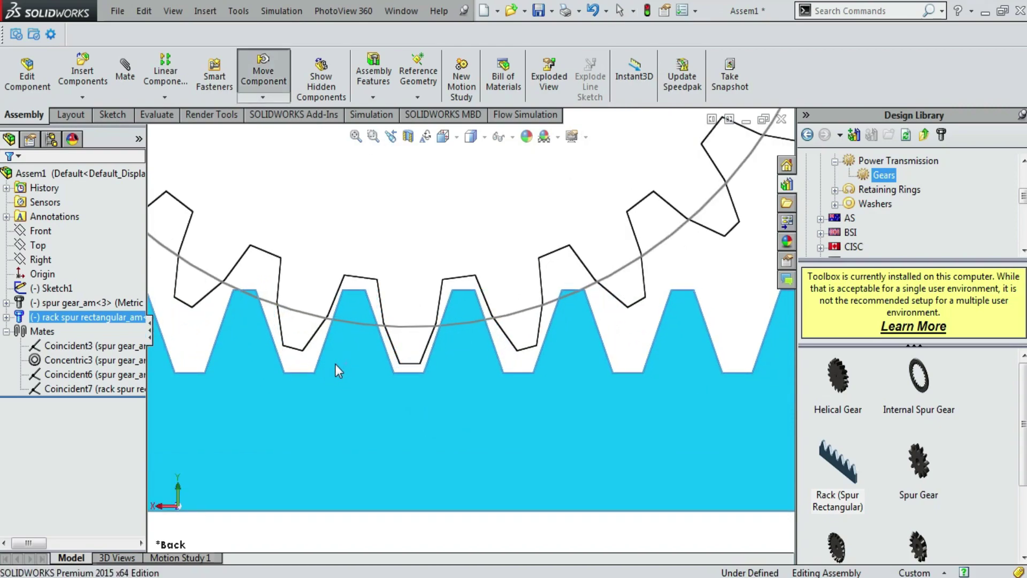
pyautogui.press('Escape')
# Rotate the view to an angled 3D look at the meshed rack and gear.
pyautogui.scroll(10, 437, 398)
pyautogui.click(580, 264)
pyautogui.rightClick(580, 231)
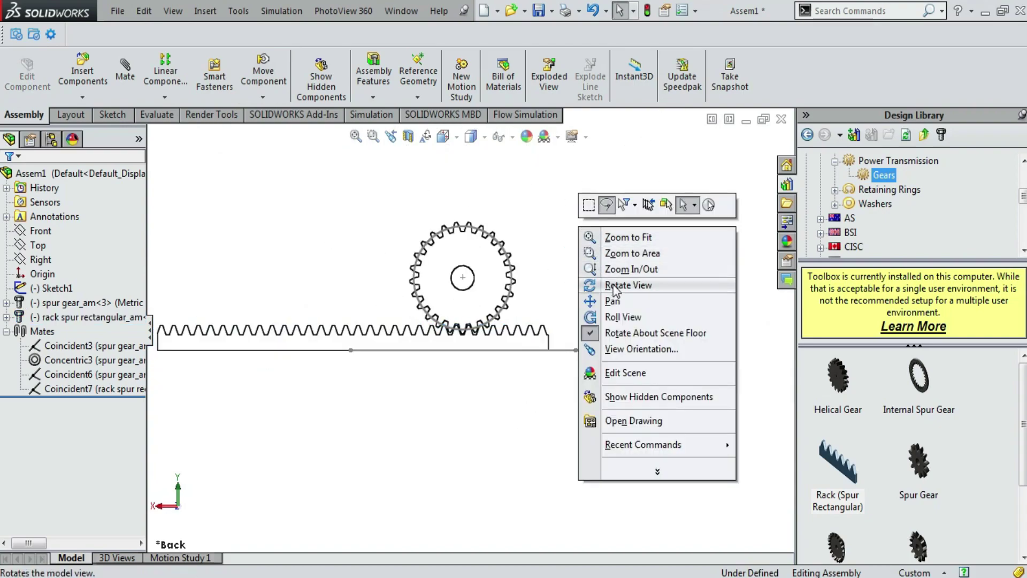
pyautogui.click(616, 285)
pyautogui.moveTo(615, 291); pyautogui.dragTo(323, 297)
pyautogui.scroll(-3, 342, 305)
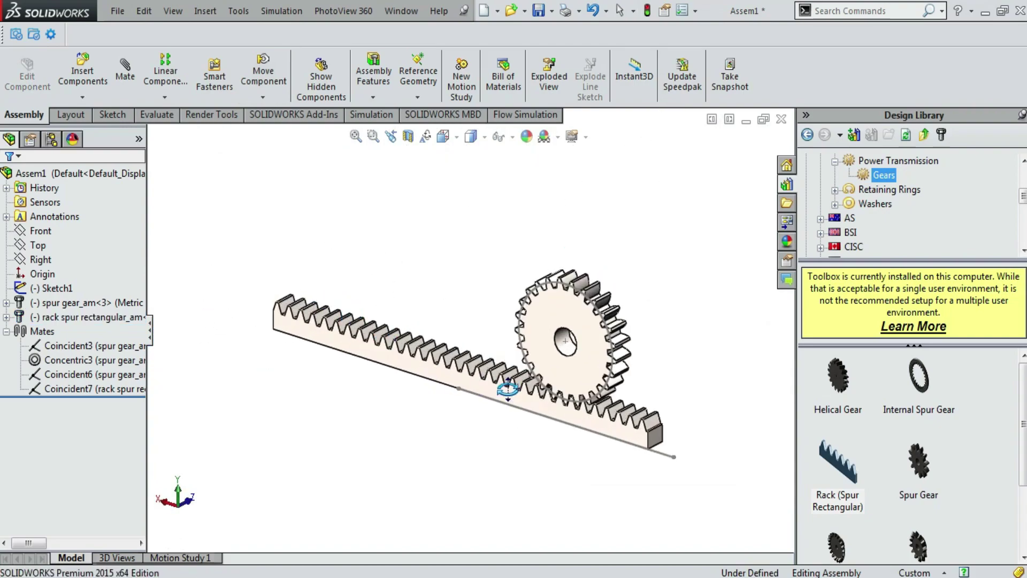
pyautogui.scroll(-2, 598, 359)
pyautogui.moveTo(597, 331); pyautogui.dragTo(596, 332)
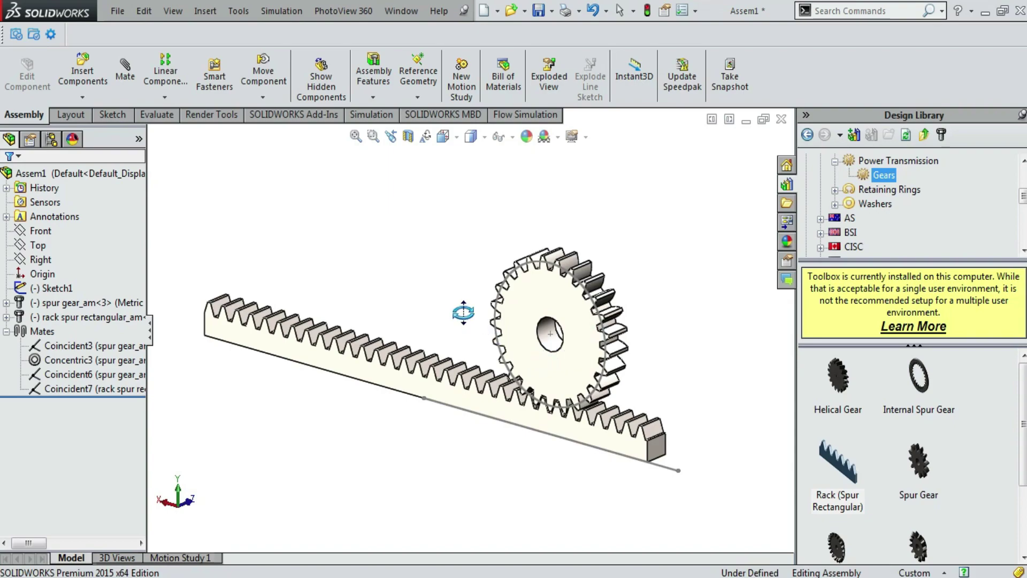
# Expand the spur gear, show its ToothCut sketch, and hide Sketch1 in the assembly tree.
pyautogui.click(6, 303)
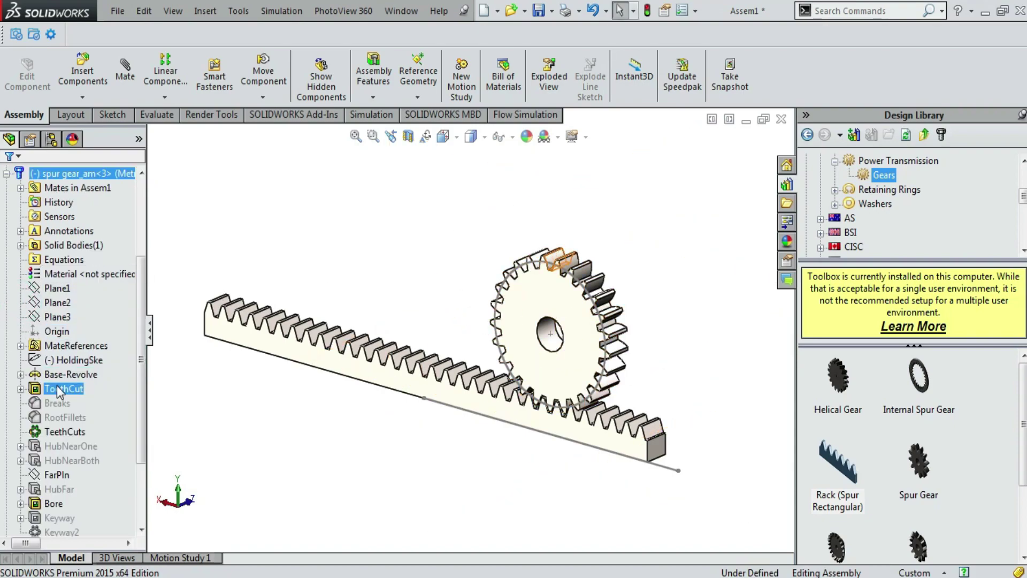
pyautogui.click(20, 389)
pyautogui.click(56, 395)
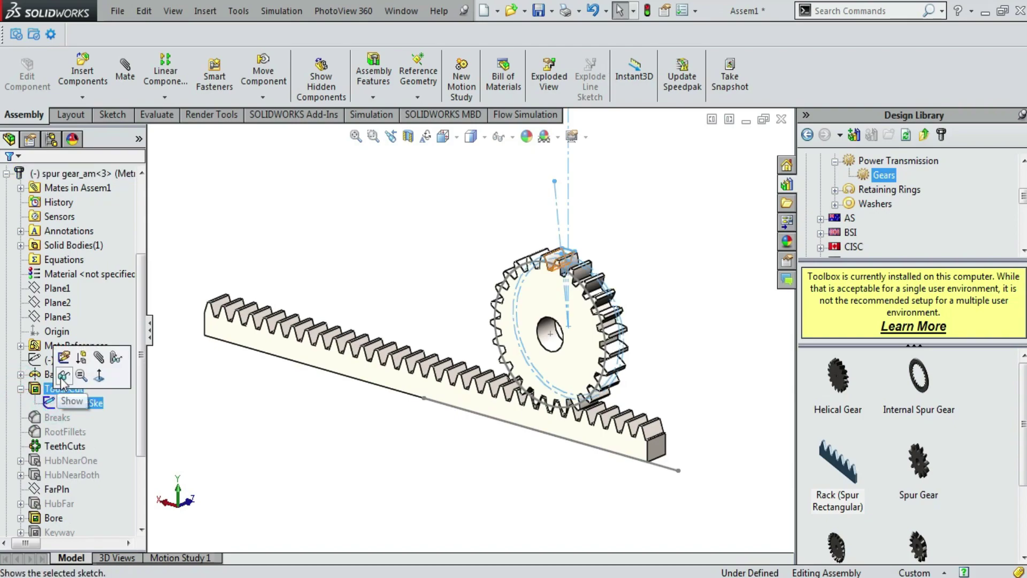
pyautogui.click(63, 376)
pyautogui.scroll(2, 75, 216)
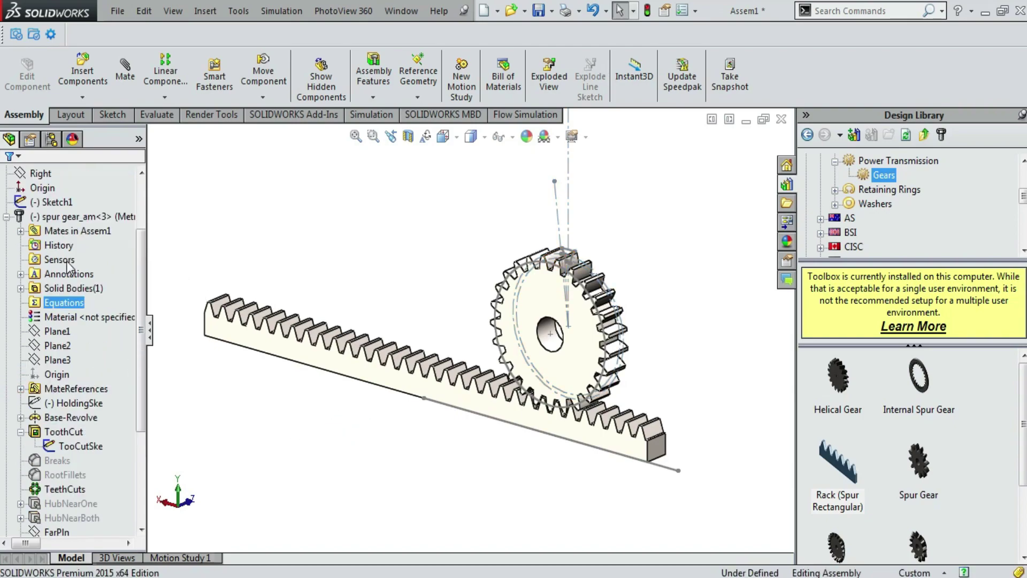
pyautogui.click(35, 245)
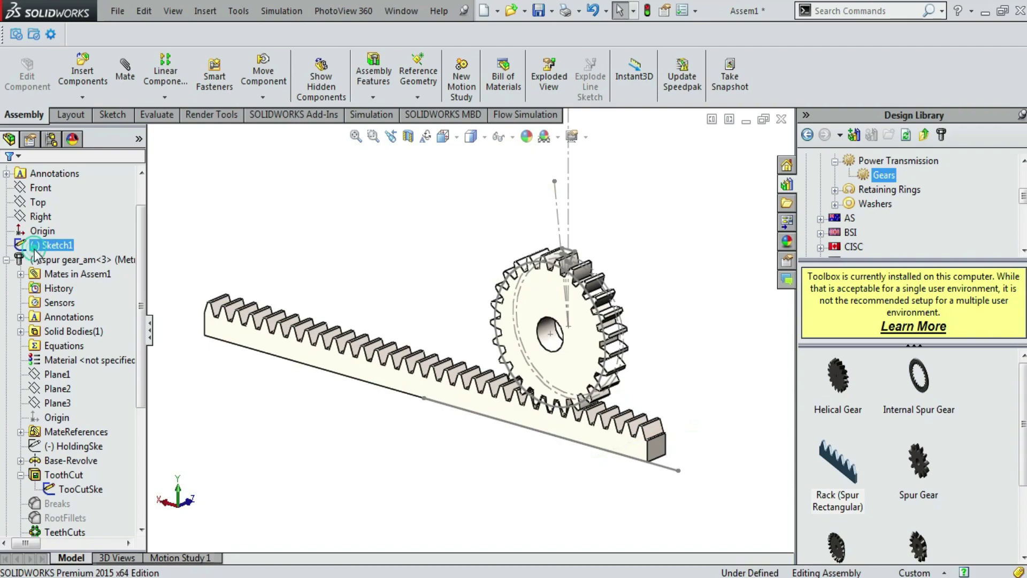
pyautogui.click(52, 232)
# Start a Rack Pinion mechanical mate and pick the rack's bottom edge as the rack reference.
pyautogui.click(265, 431)
pyautogui.press('m')
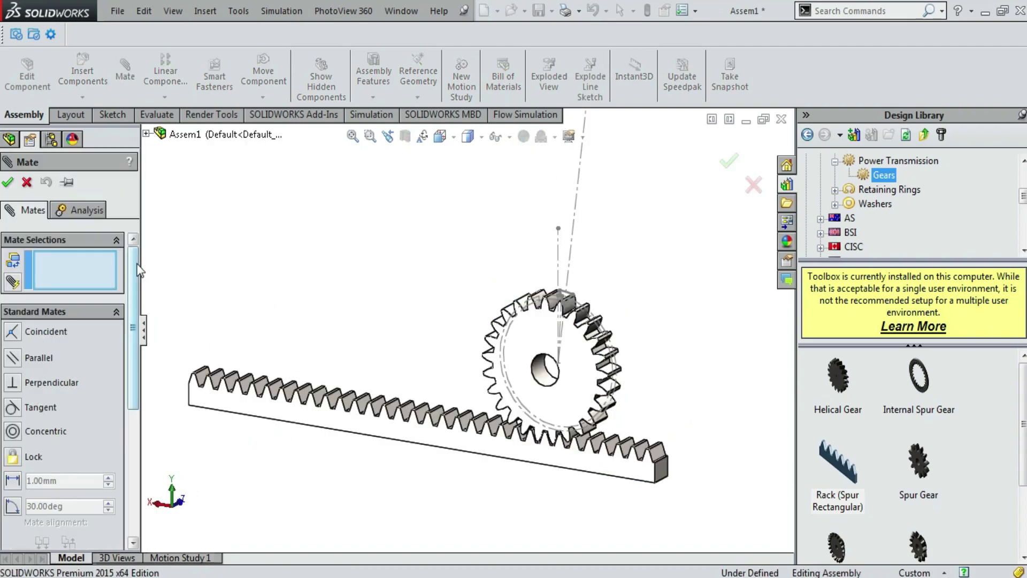
pyautogui.scroll(-5, 132, 364)
pyautogui.click(50, 405)
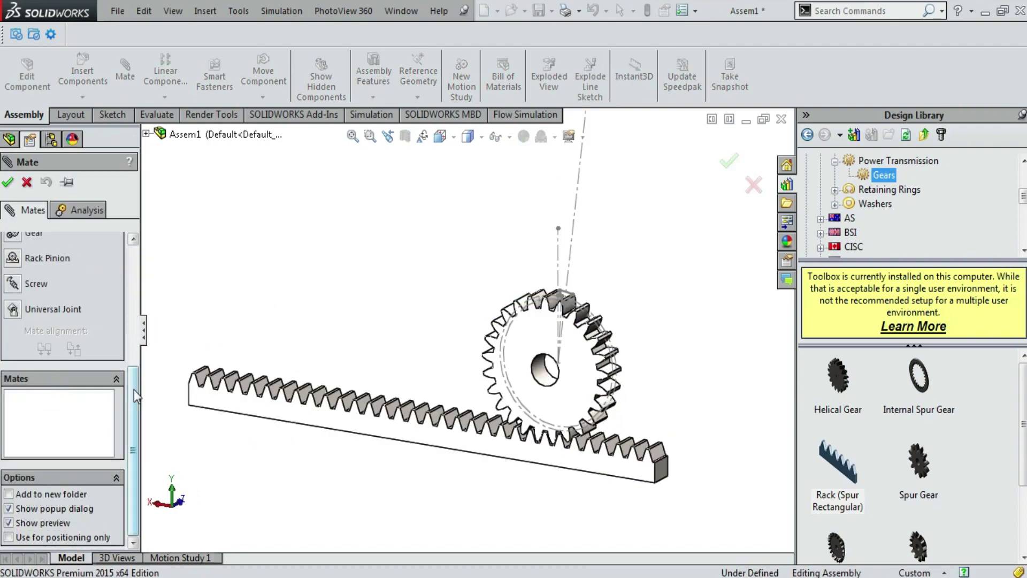
pyautogui.moveTo(133, 391); pyautogui.dragTo(137, 339)
pyautogui.click(13, 359)
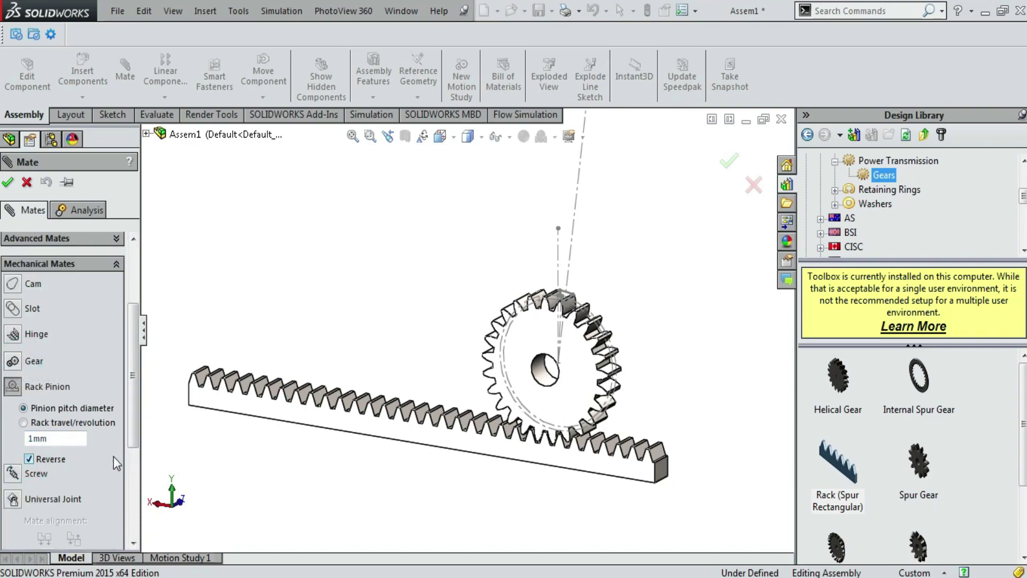
pyautogui.moveTo(136, 436); pyautogui.dragTo(178, 313)
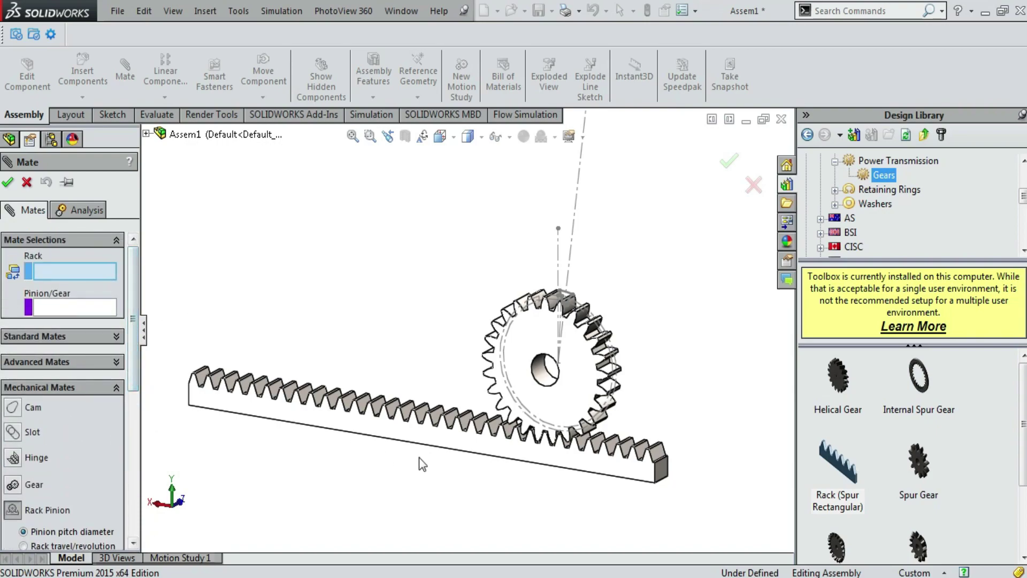
pyautogui.scroll(-3, 419, 457)
pyautogui.click(437, 411)
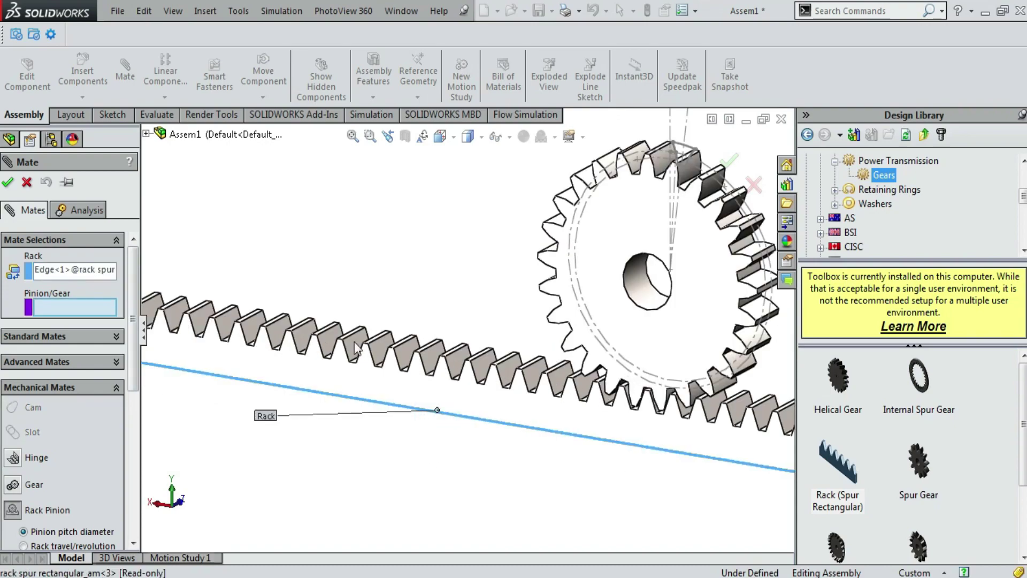
# Switch to the Back view and pick the gear's pitch circle as the pinion reference.
pyautogui.press('f')
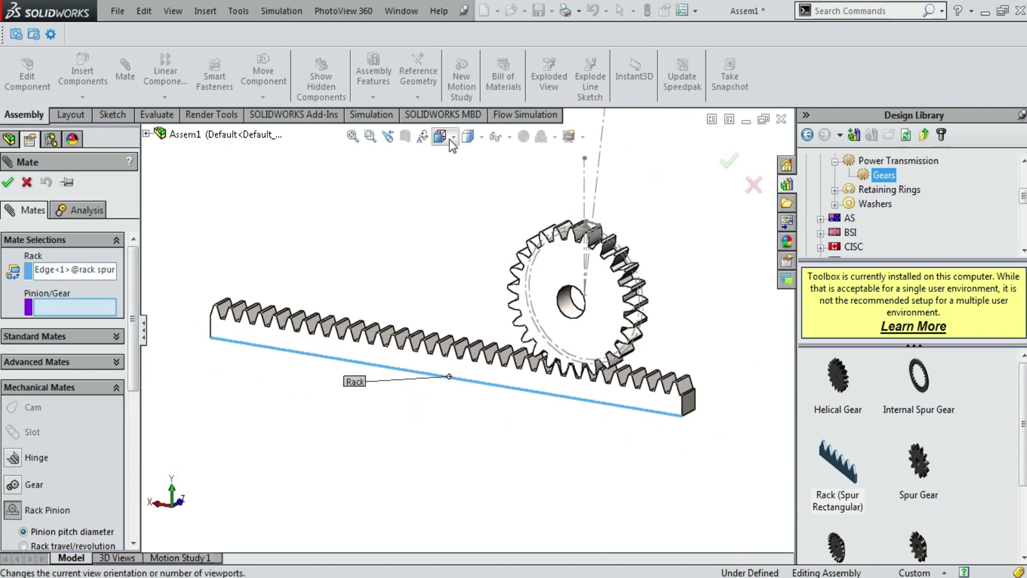
pyautogui.click(450, 140)
pyautogui.click(397, 305)
pyautogui.click(440, 134)
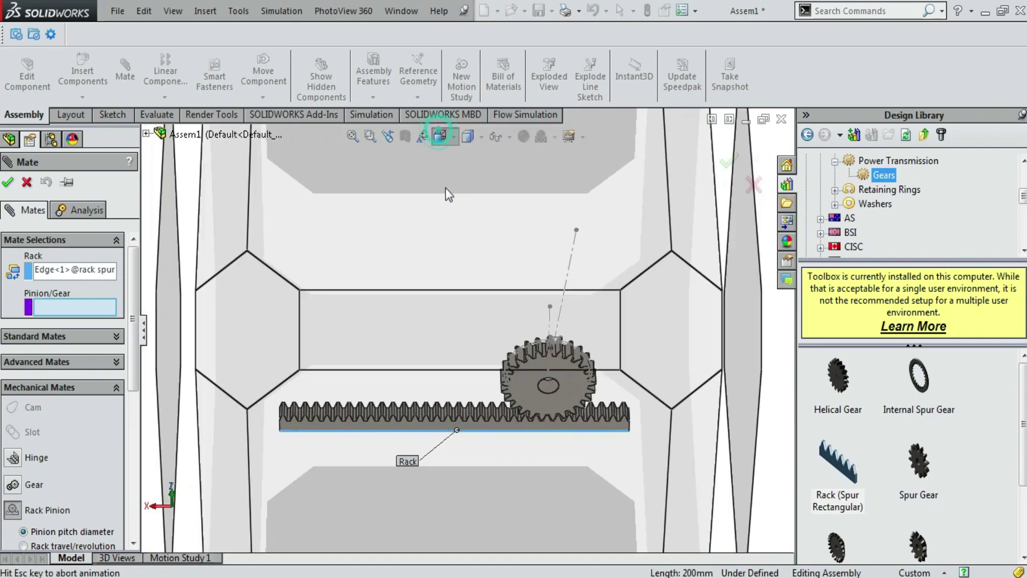
pyautogui.click(452, 396)
pyautogui.scroll(-3, 497, 363)
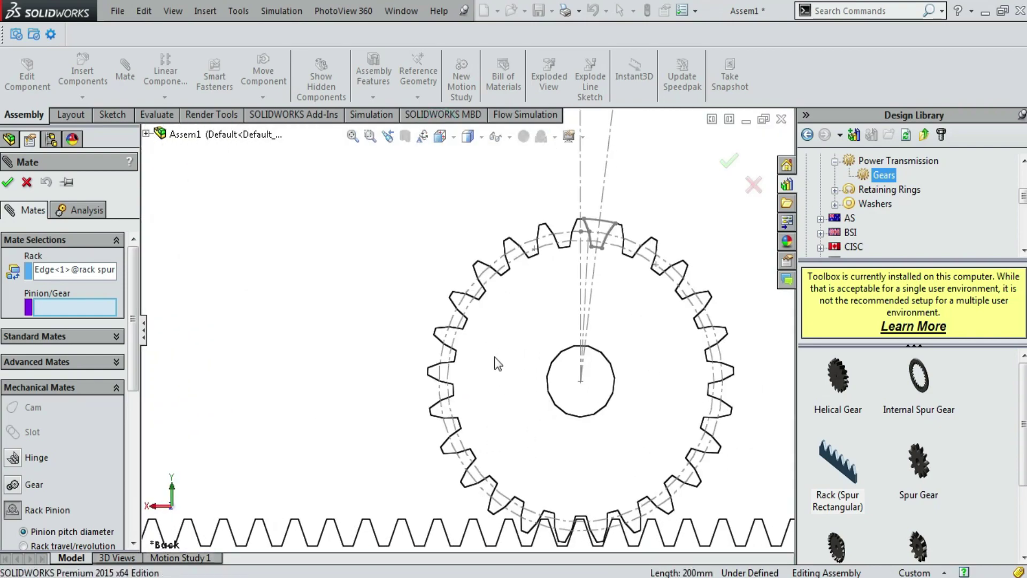
pyautogui.scroll(-4, 495, 359)
pyautogui.click(404, 258)
# Drag the rack to check that the gear turns, then accept the Rack Pinion mate.
pyautogui.scroll(5, 515, 418)
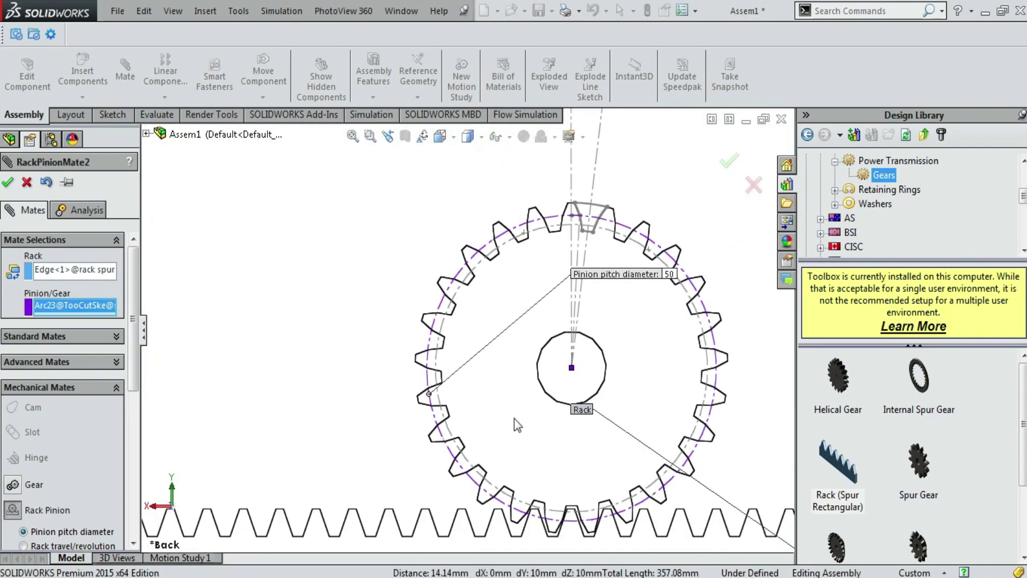
pyautogui.scroll(-4, 538, 465)
pyautogui.scroll(5, 454, 418)
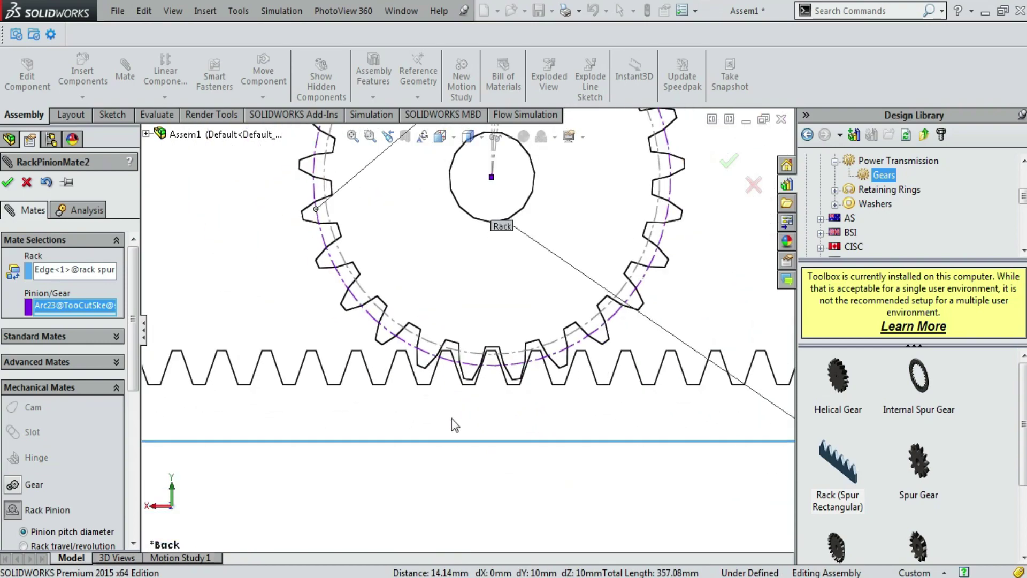
pyautogui.scroll(-3, 449, 396)
pyautogui.moveTo(458, 393); pyautogui.dragTo(337, 401)
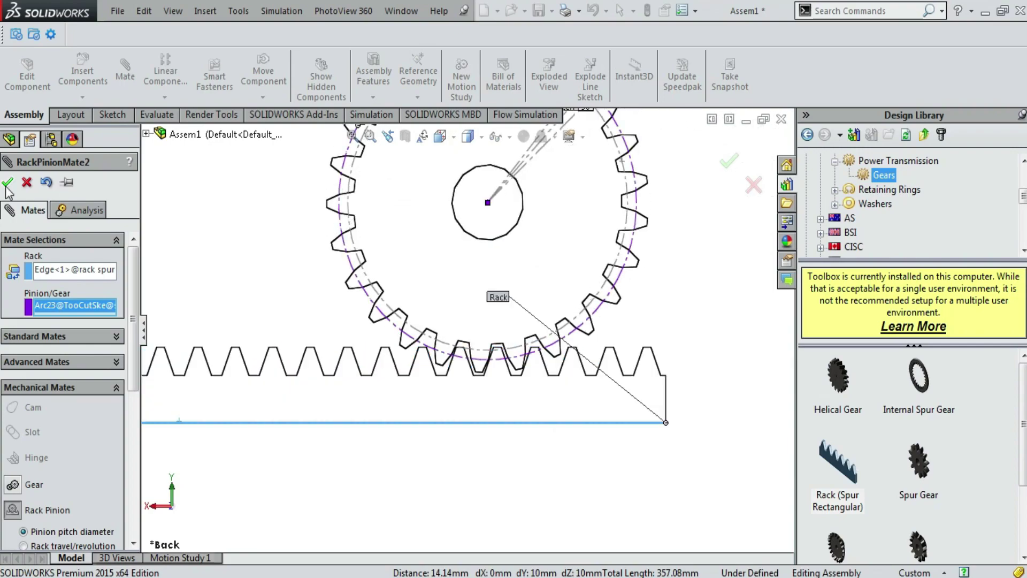
pyautogui.click(7, 182)
pyautogui.scroll(-5, 481, 342)
# Orbit the rack and gear to an isometric view and hide the tooth-cut sketch.
pyautogui.rightClick(629, 257)
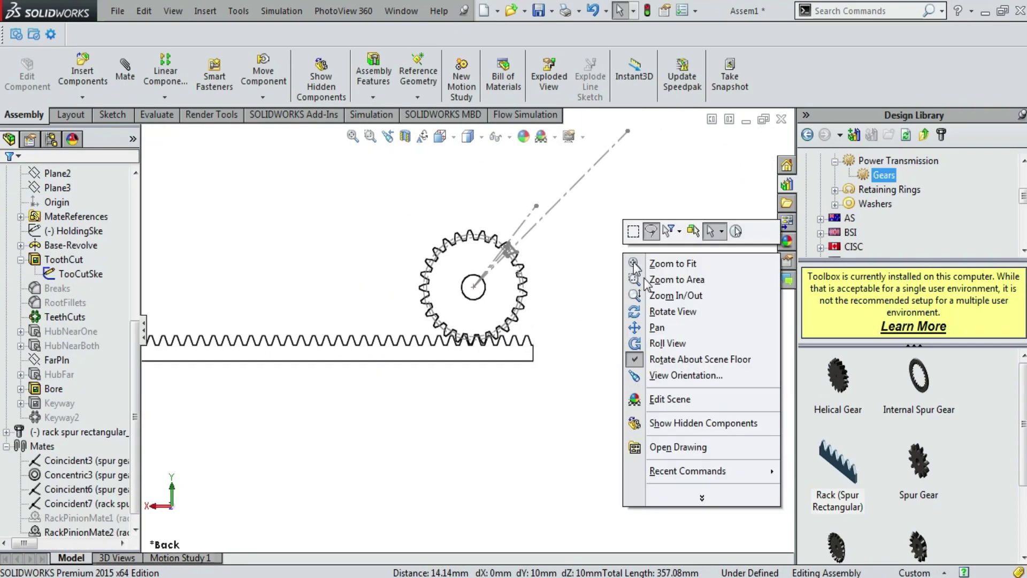
pyautogui.click(663, 312)
pyautogui.moveTo(619, 268); pyautogui.dragTo(507, 327)
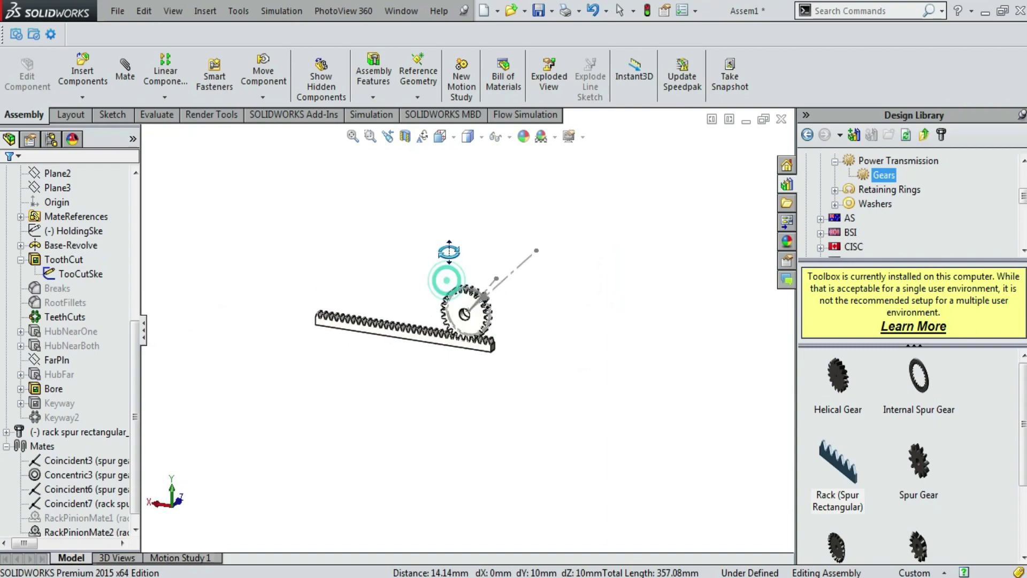
pyautogui.moveTo(449, 251); pyautogui.dragTo(497, 275, button='middle')
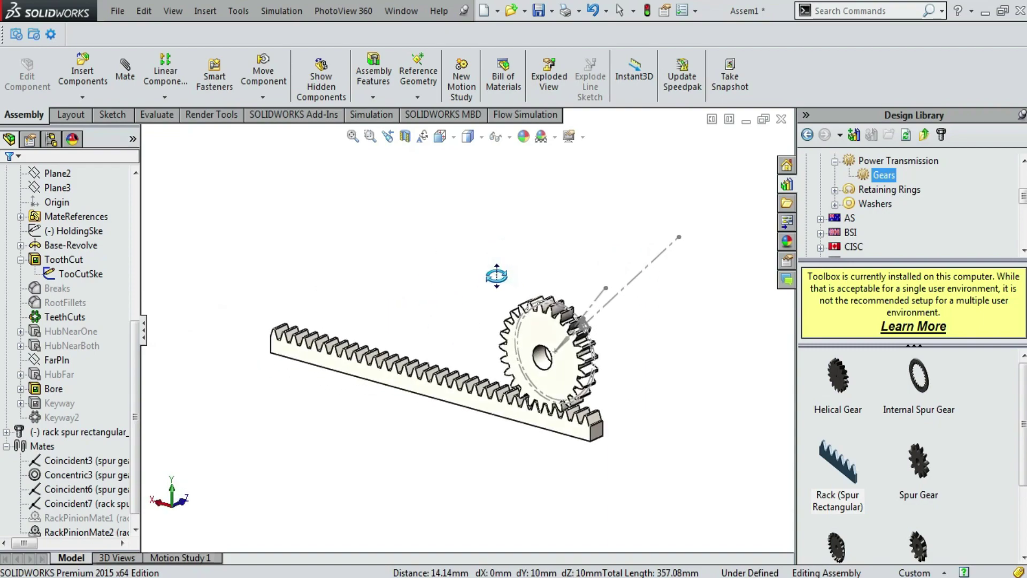
pyautogui.moveTo(438, 298); pyautogui.dragTo(353, 298, button='middle')
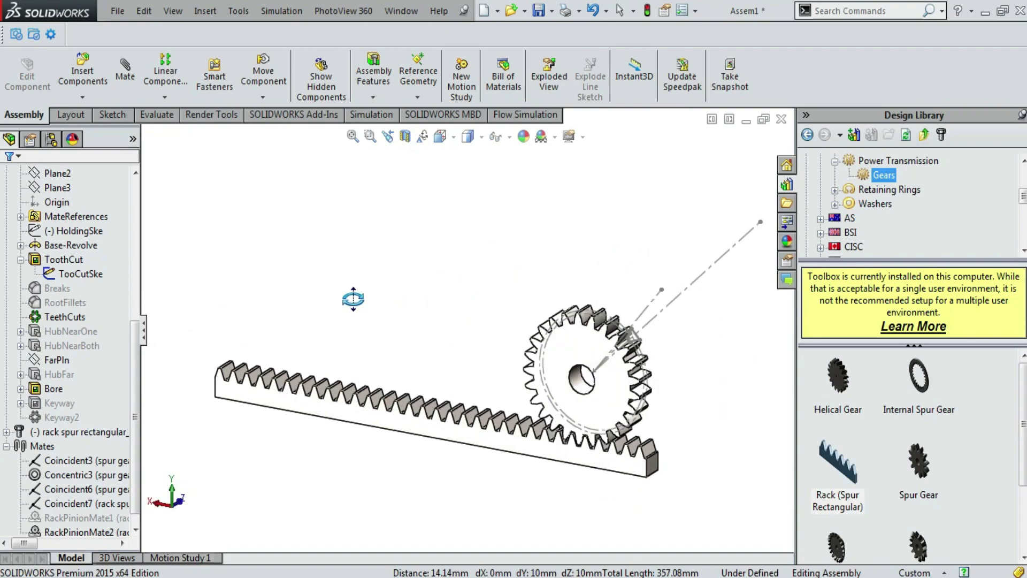
pyautogui.click(67, 274)
pyautogui.click(76, 245)
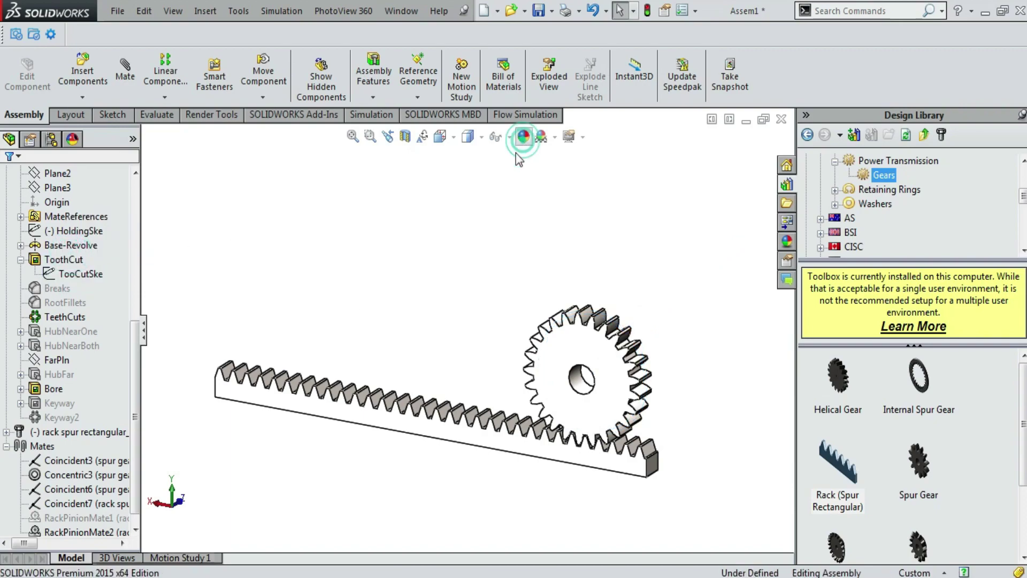
# Give the rack a dark grey (128,128,128) appearance.
pyautogui.click(524, 136)
pyautogui.moveTo(134, 282); pyautogui.dragTo(134, 368)
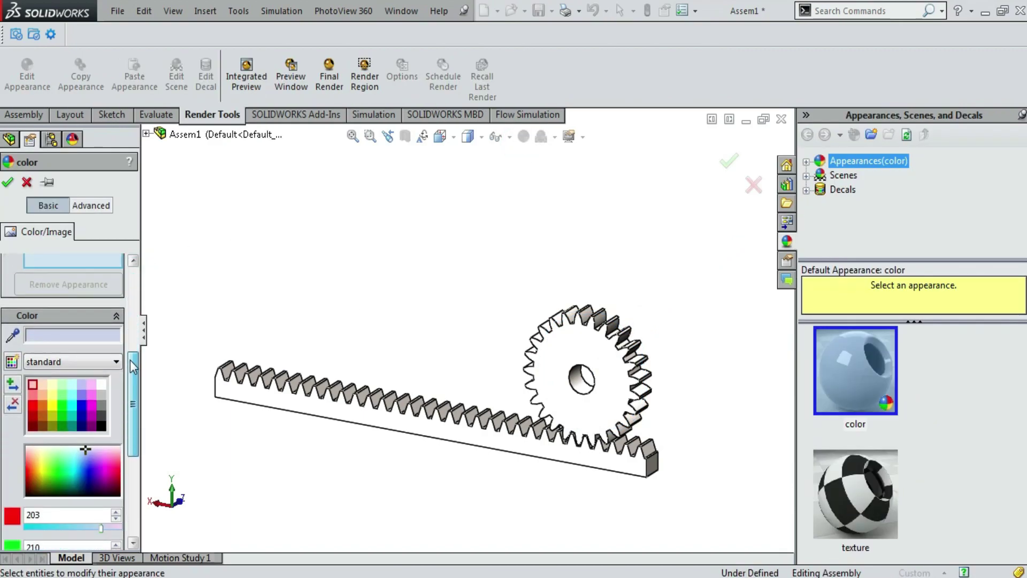
pyautogui.click(279, 409)
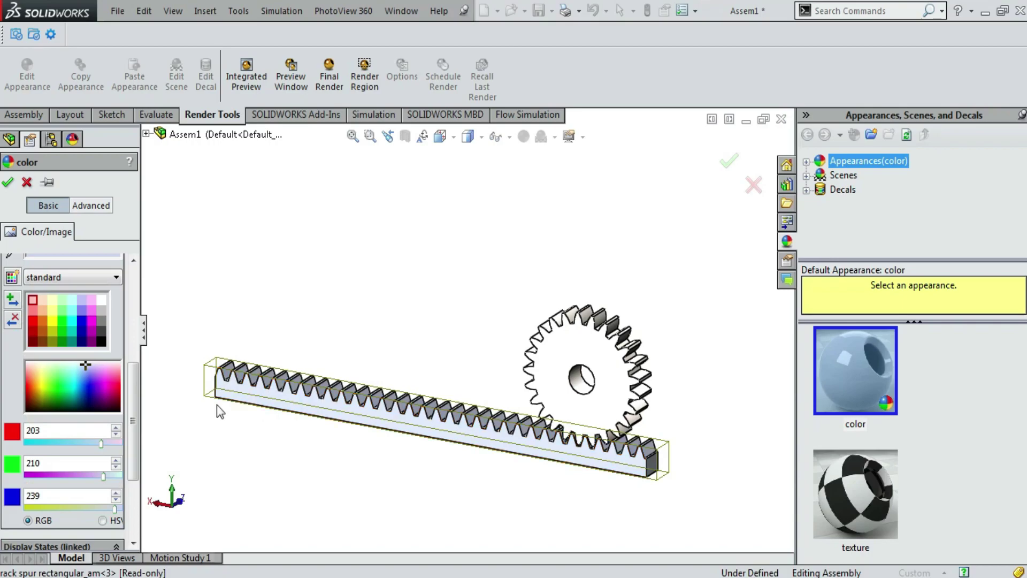
pyautogui.click(100, 317)
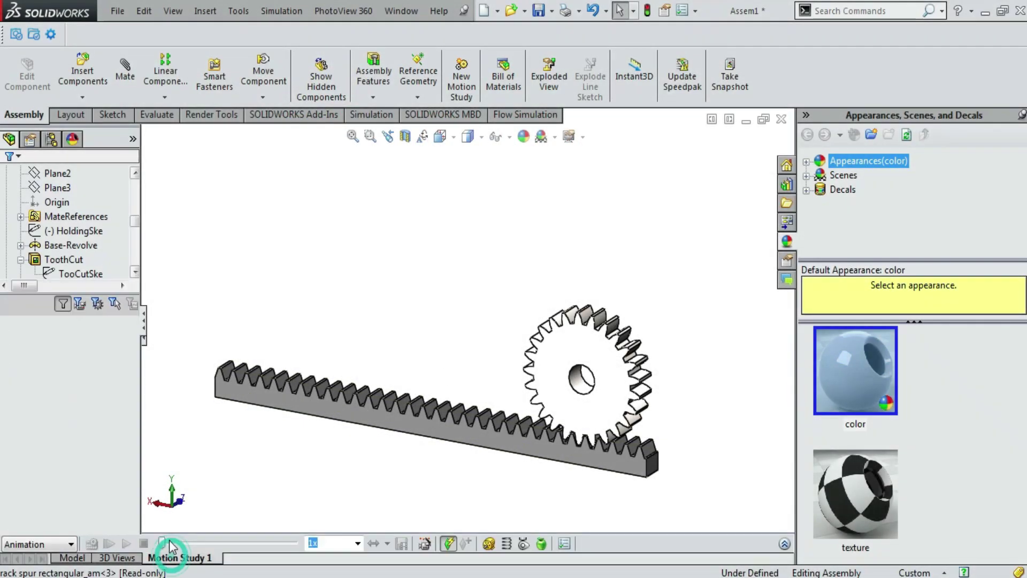
# Add a 5 RPM rotary motor on the spur gear's bore face.
pyautogui.click(488, 544)
pyautogui.click(570, 380)
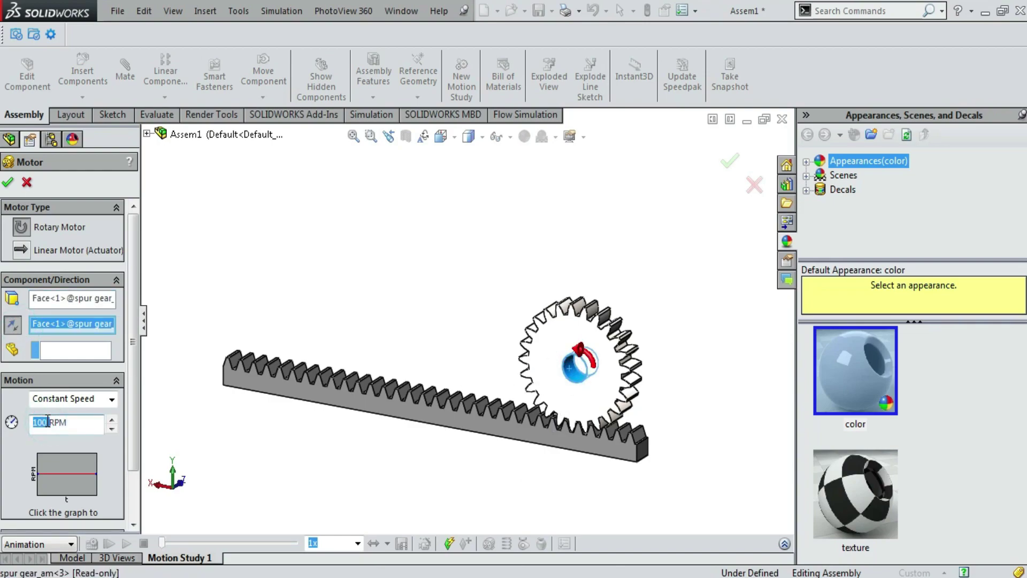
pyautogui.click(9, 183)
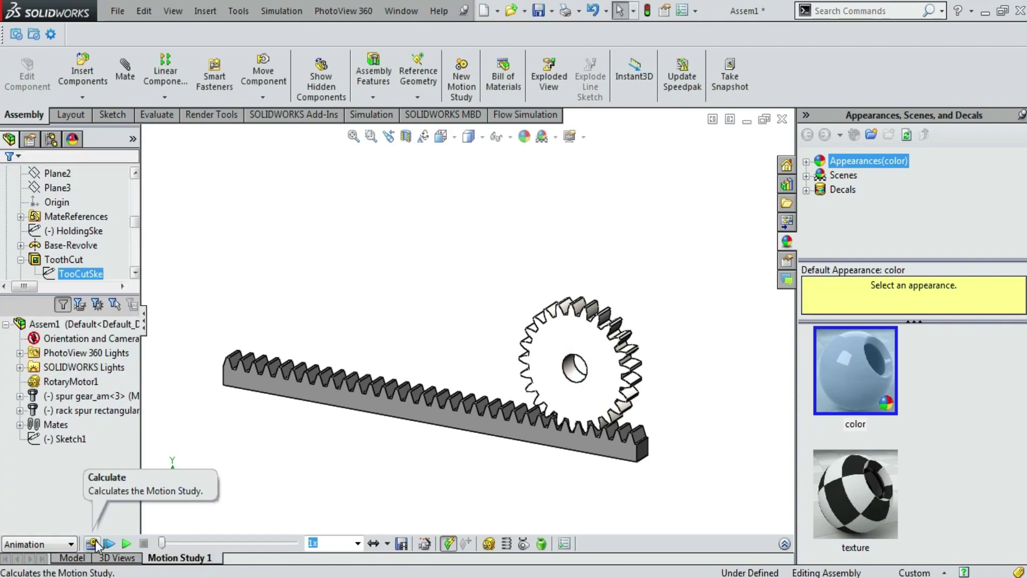
# Drag the assembly's end key from 5 to 10 seconds on the timeline.
pyautogui.click(786, 544)
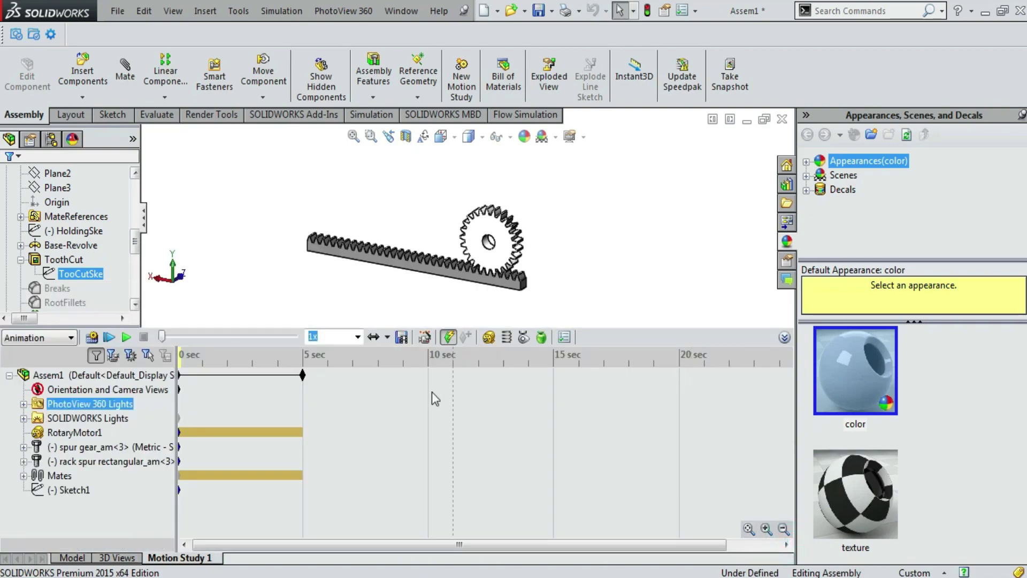
pyautogui.click(303, 375)
pyautogui.moveTo(302, 376); pyautogui.dragTo(428, 375)
# Collapse the timeline and calculate Motion Study 1 to play the animation.
pyautogui.click(785, 337)
pyautogui.click(92, 544)
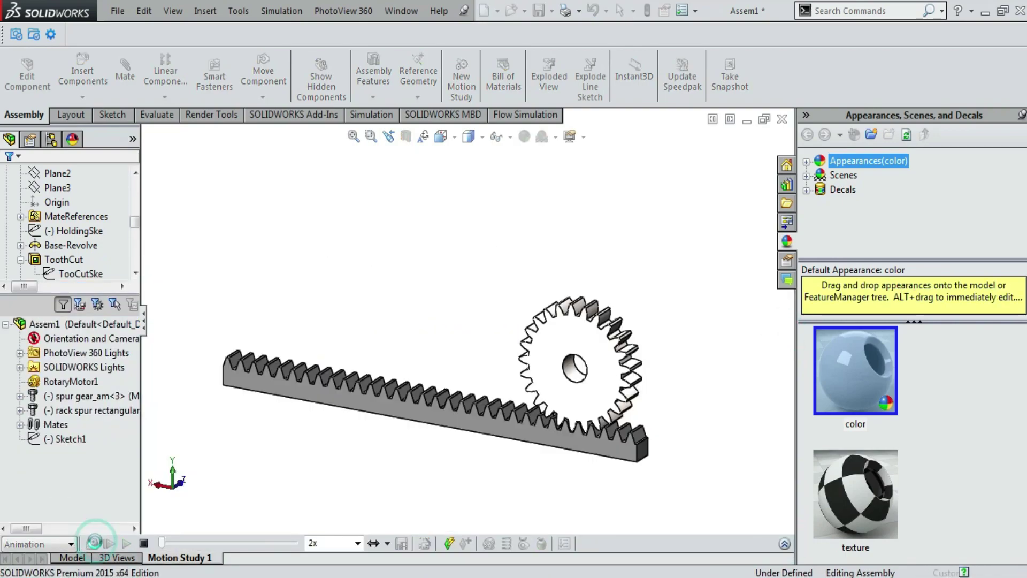